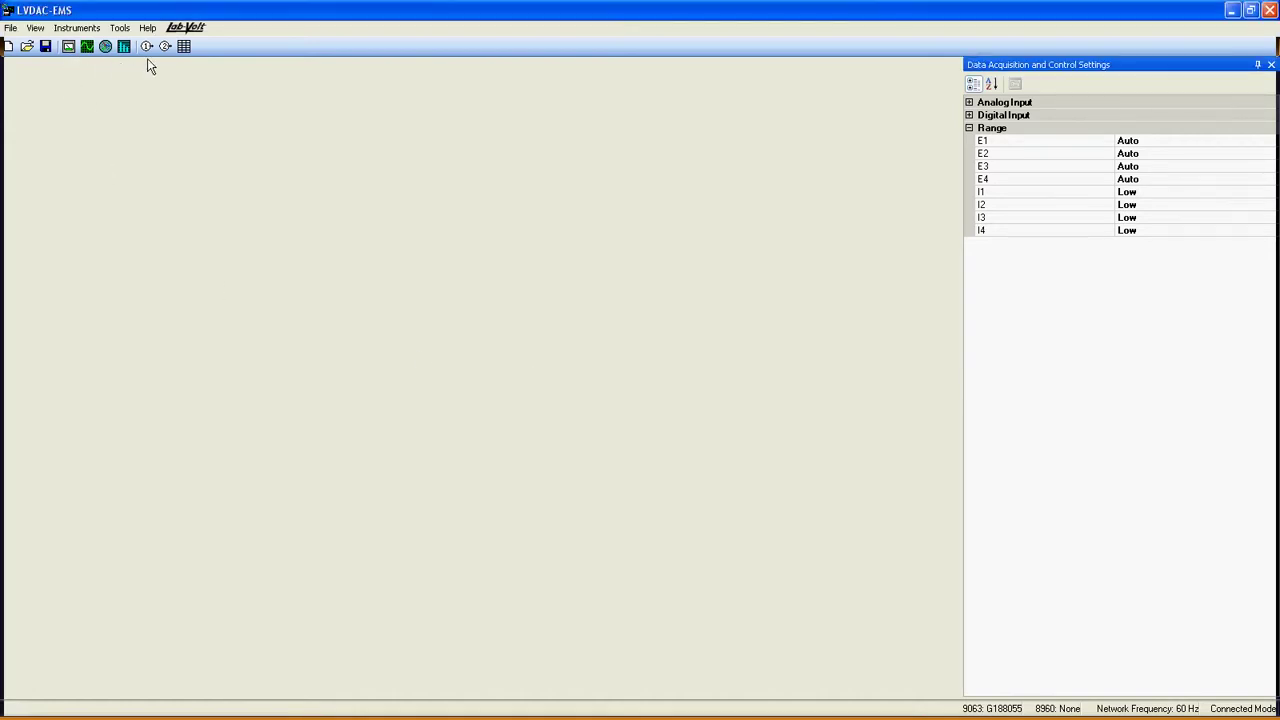
Open the Metering instrument window from the toolbar to show meters M1–M18.
click(68, 46)
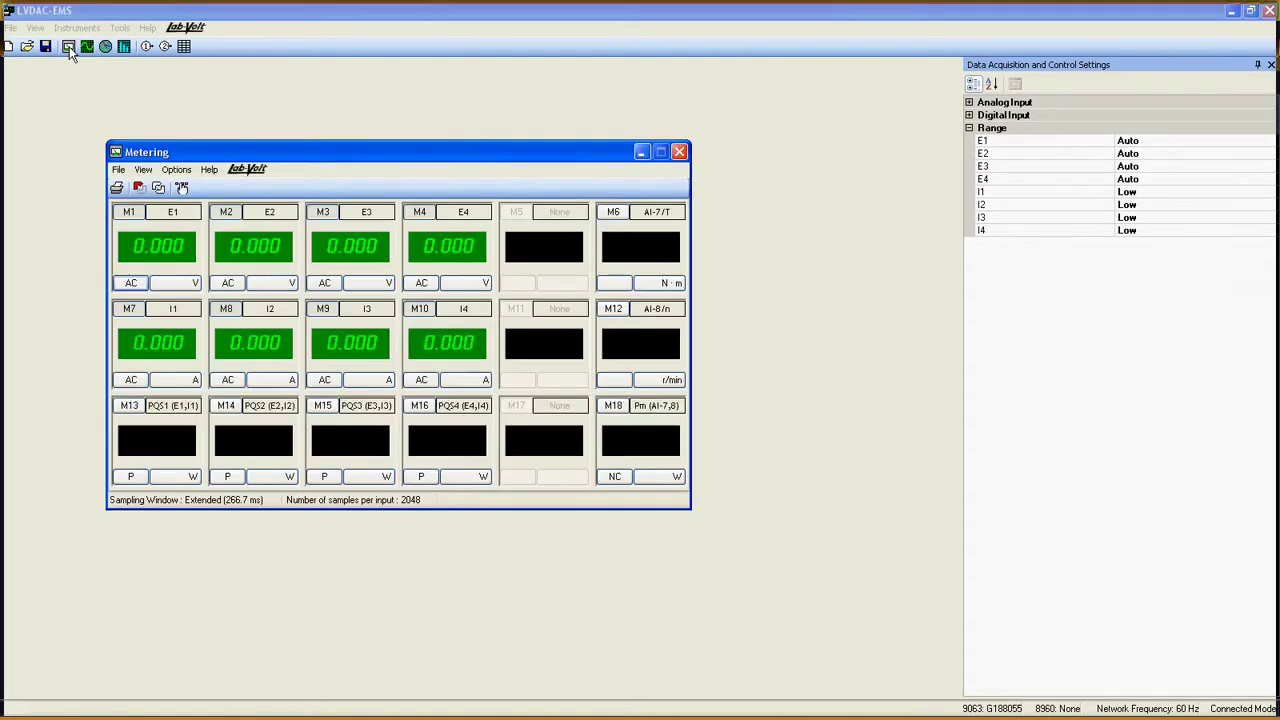
Move the Metering window right toward the centre, then browse its menus and dismiss them.
drag(145, 152, 296, 152)
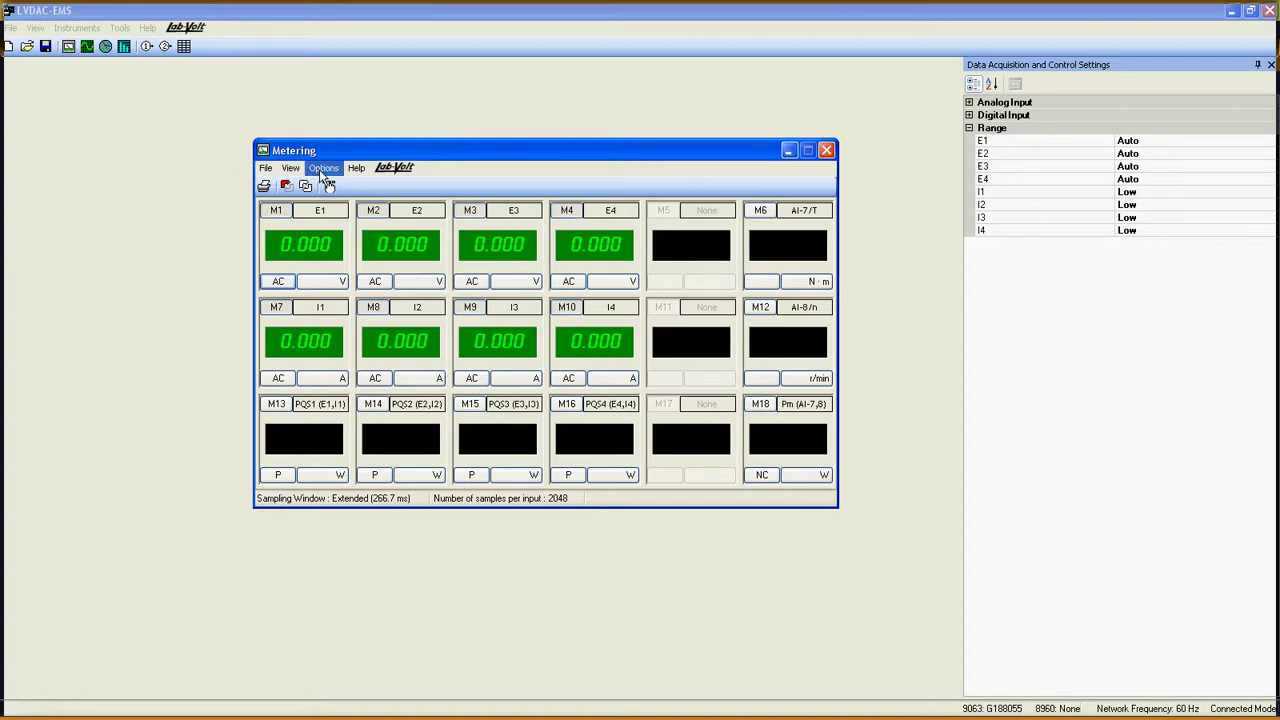
click(266, 168)
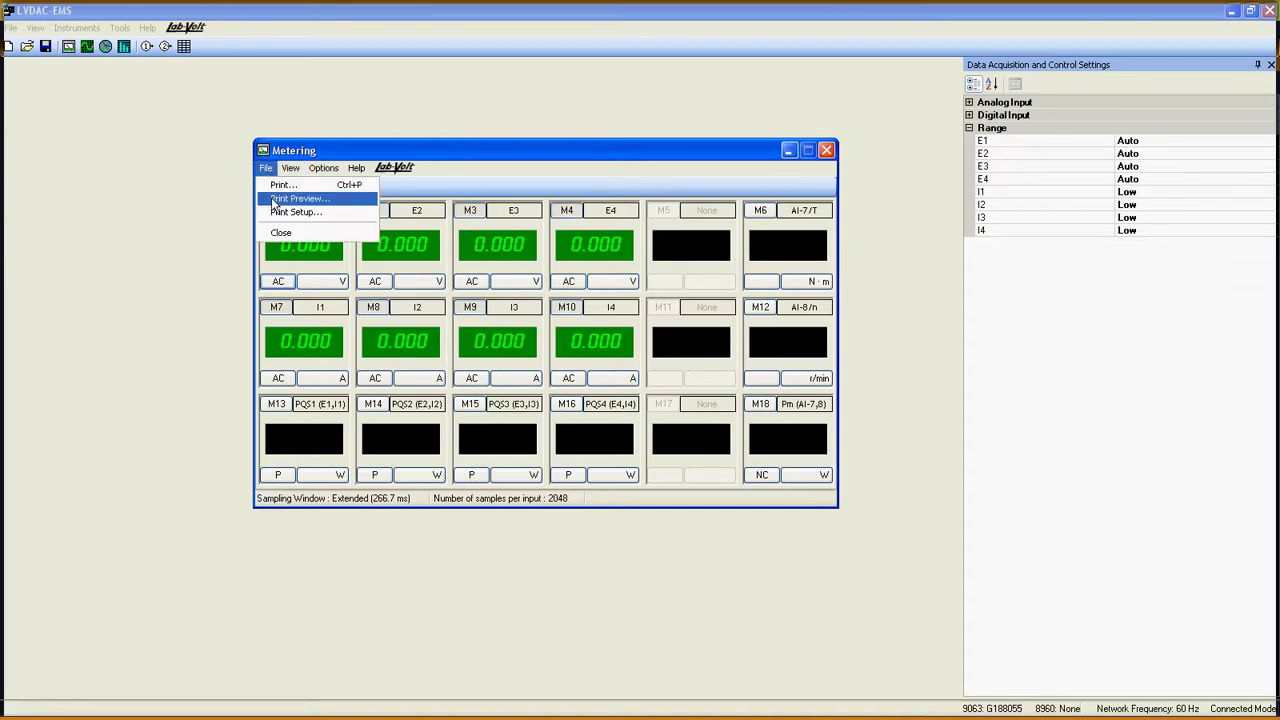
mouse_move(330, 170)
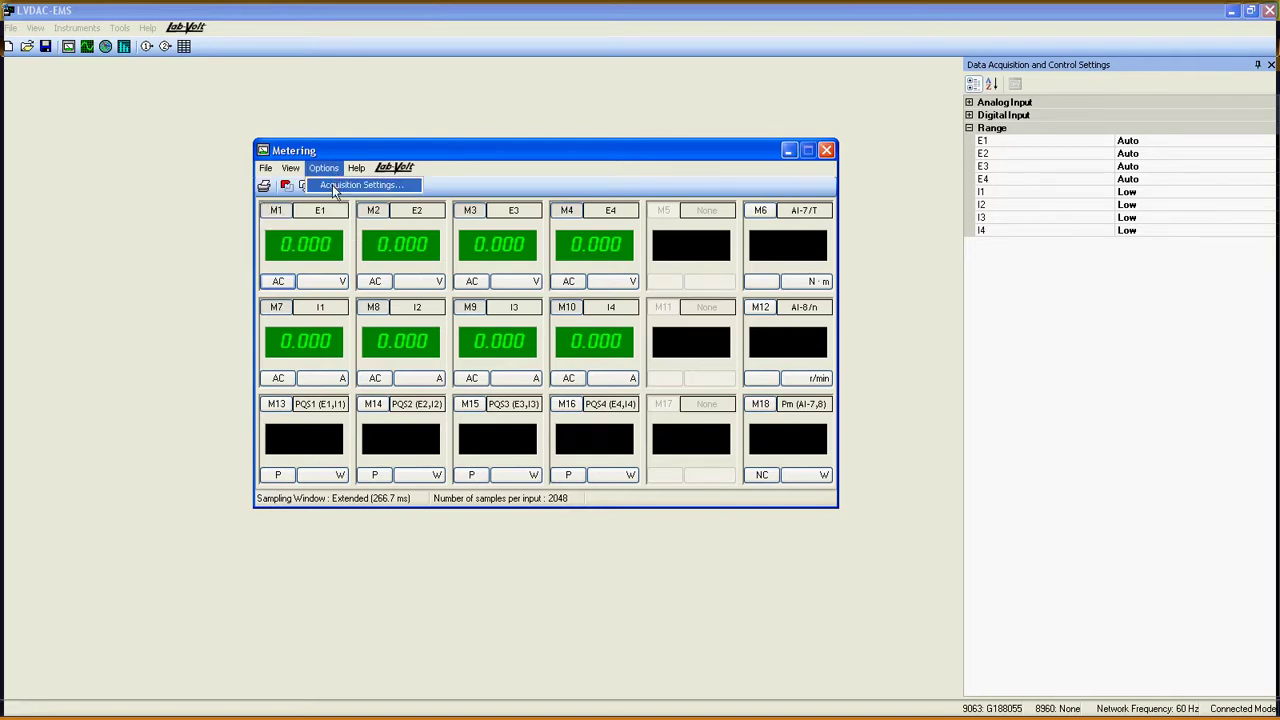
mouse_move(290, 168)
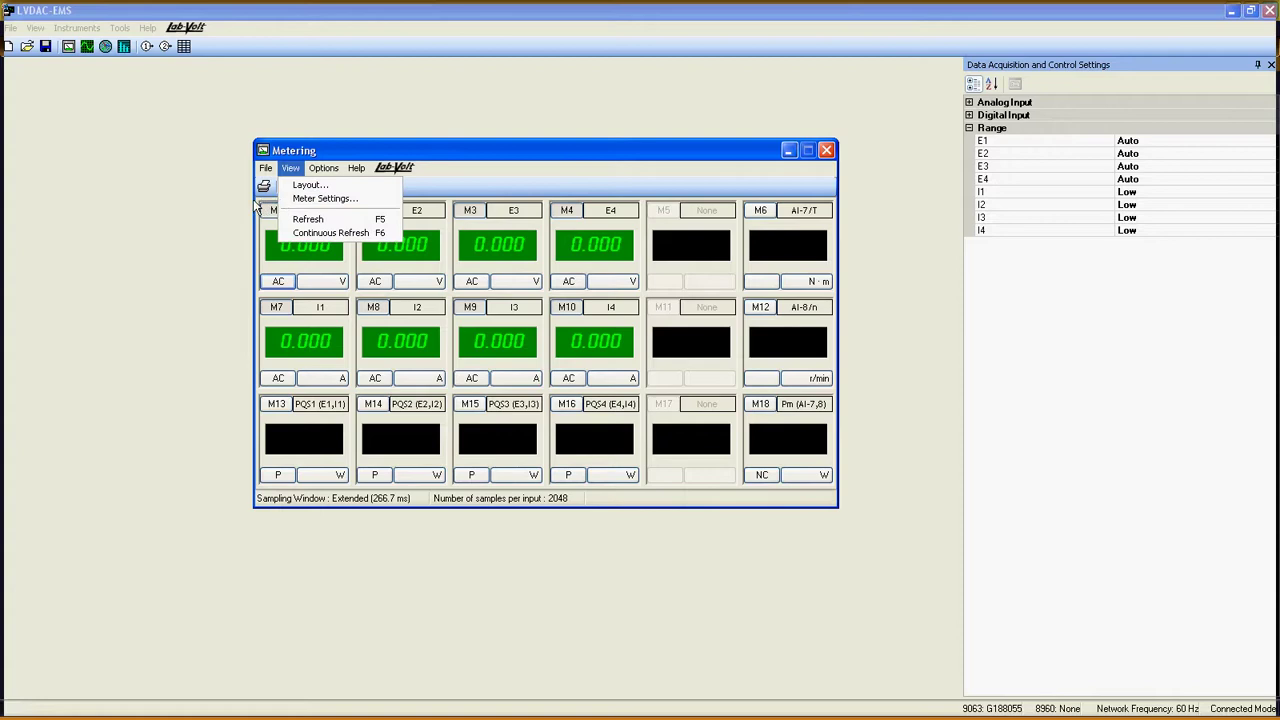
click(240, 207)
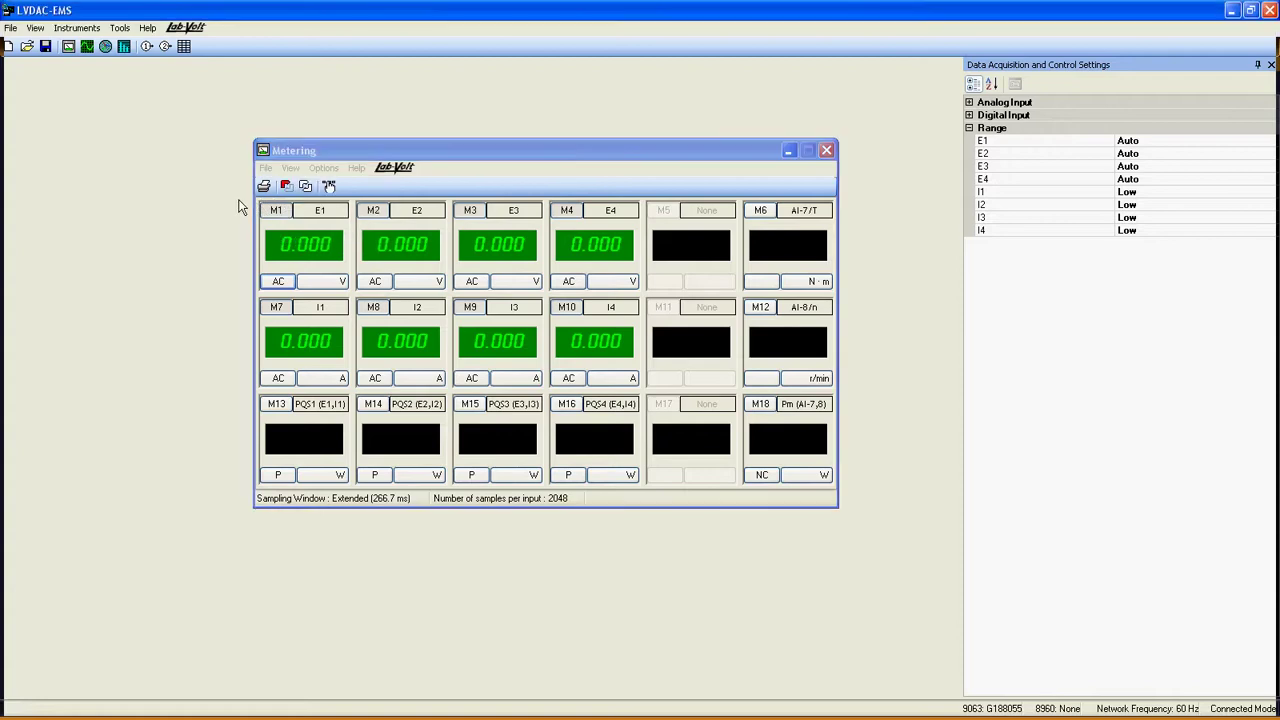
Turn on continuous refresh and refresh so E1–E4 and I1–I4 show live readings.
click(306, 187)
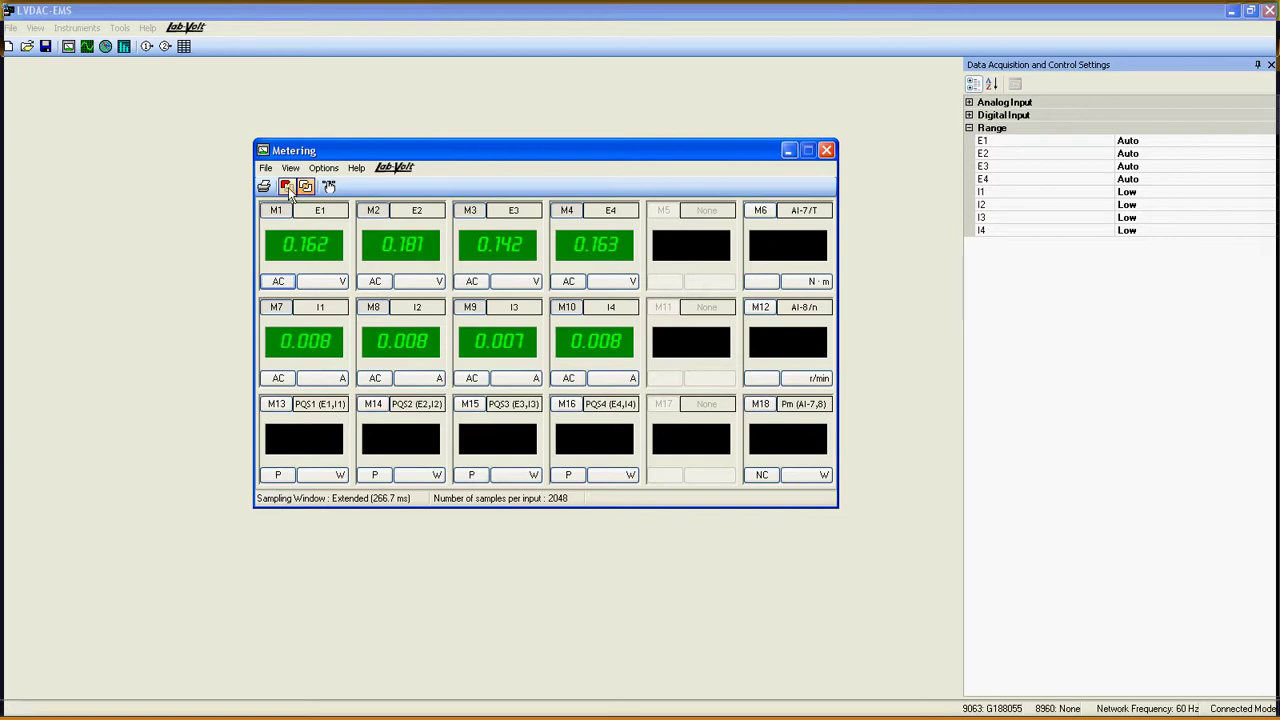
click(287, 187)
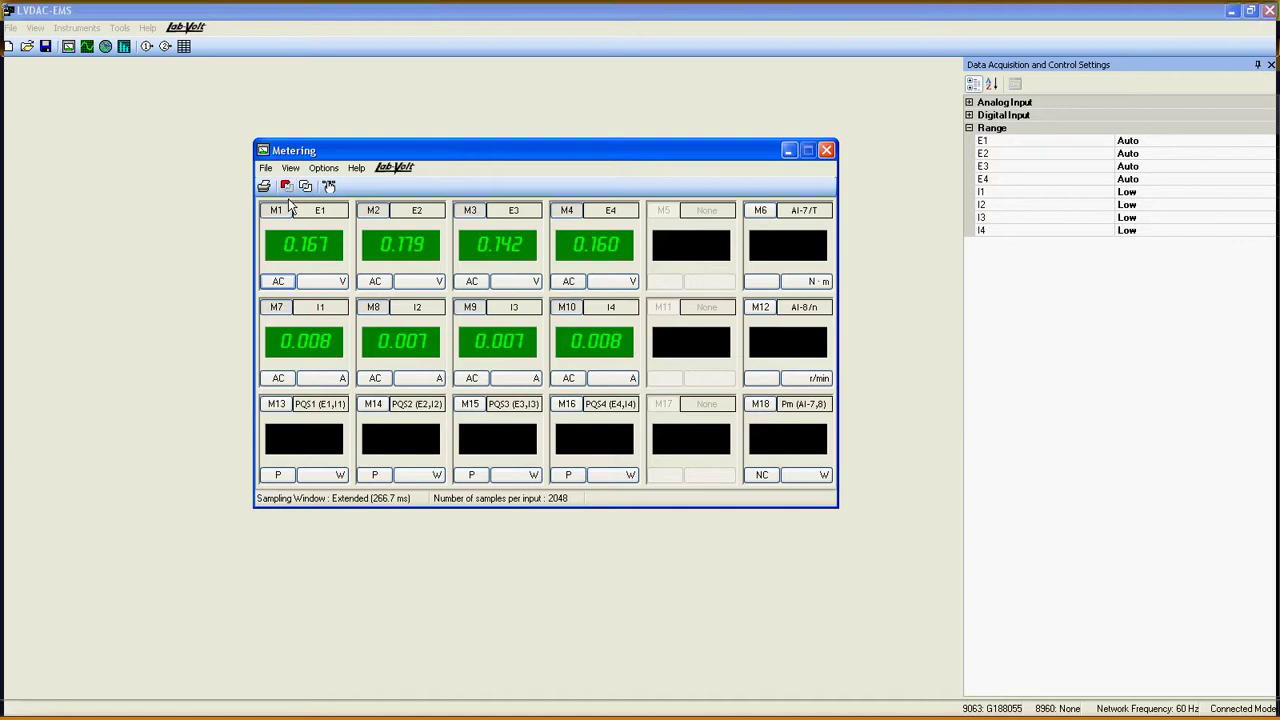
Set the acquisition sampling window to 8 cycles, keeping the 60.00 Hz fundamental frequency.
click(324, 170)
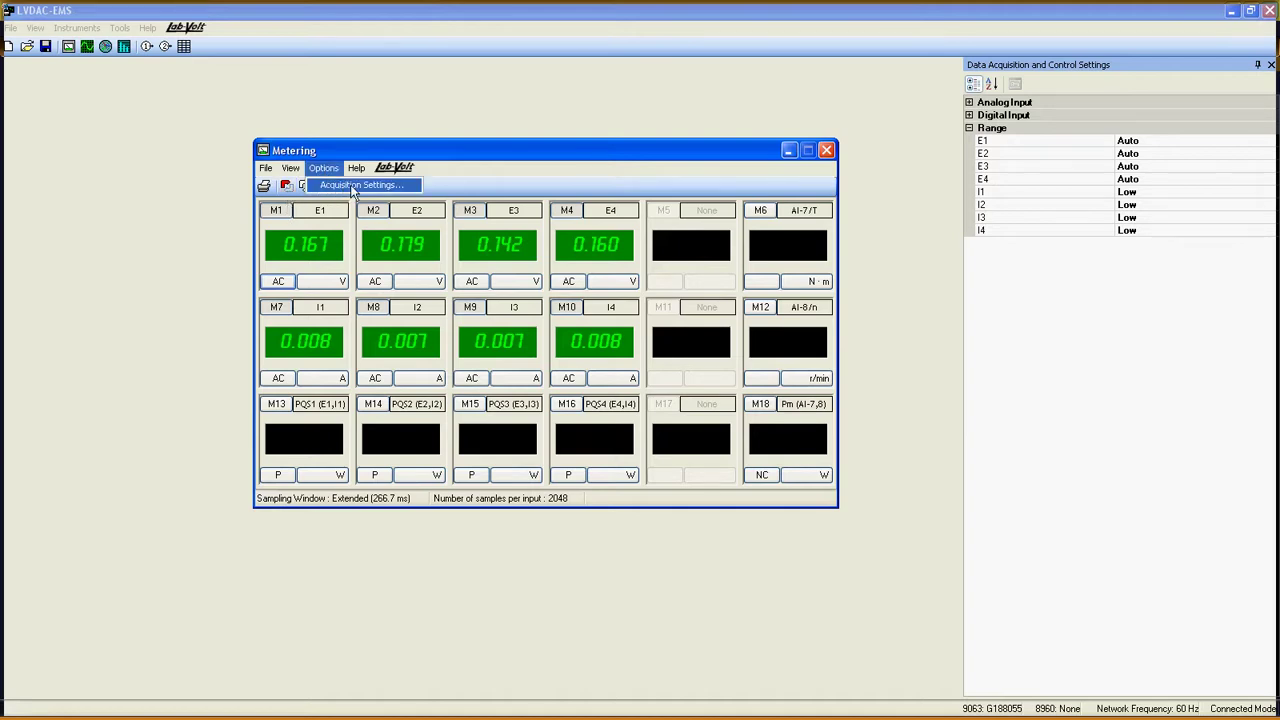
click(350, 190)
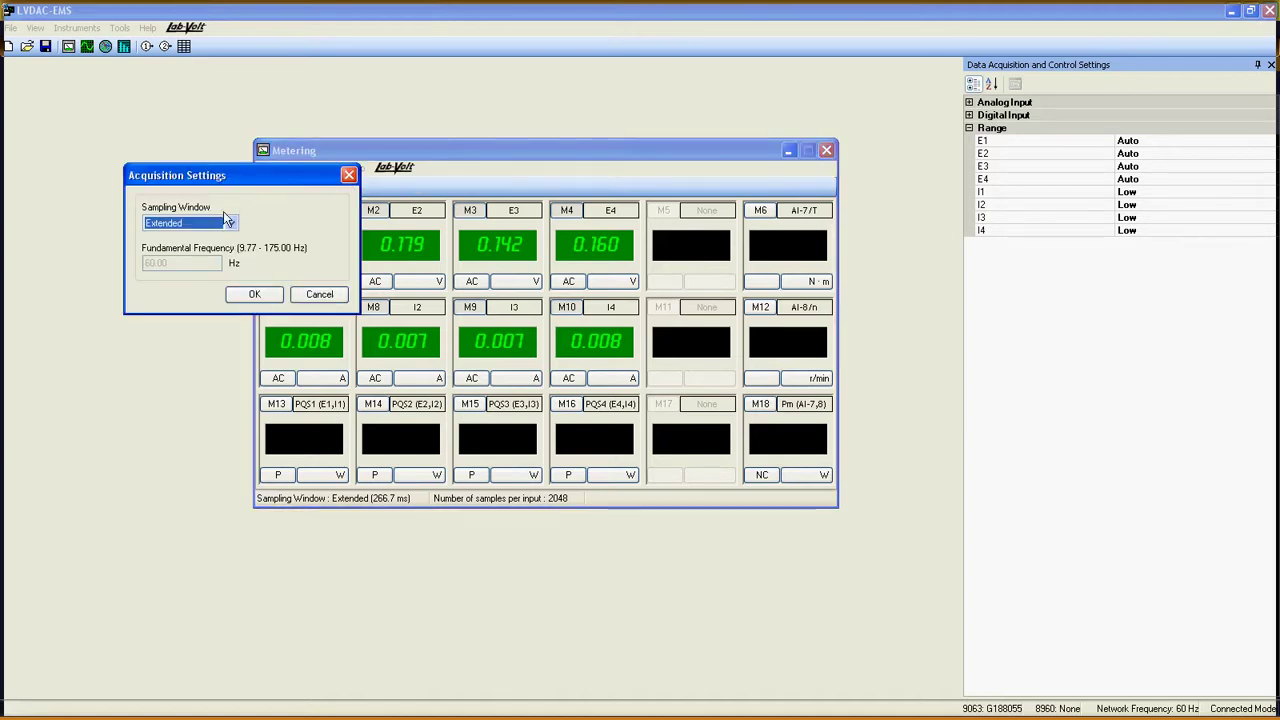
click(231, 223)
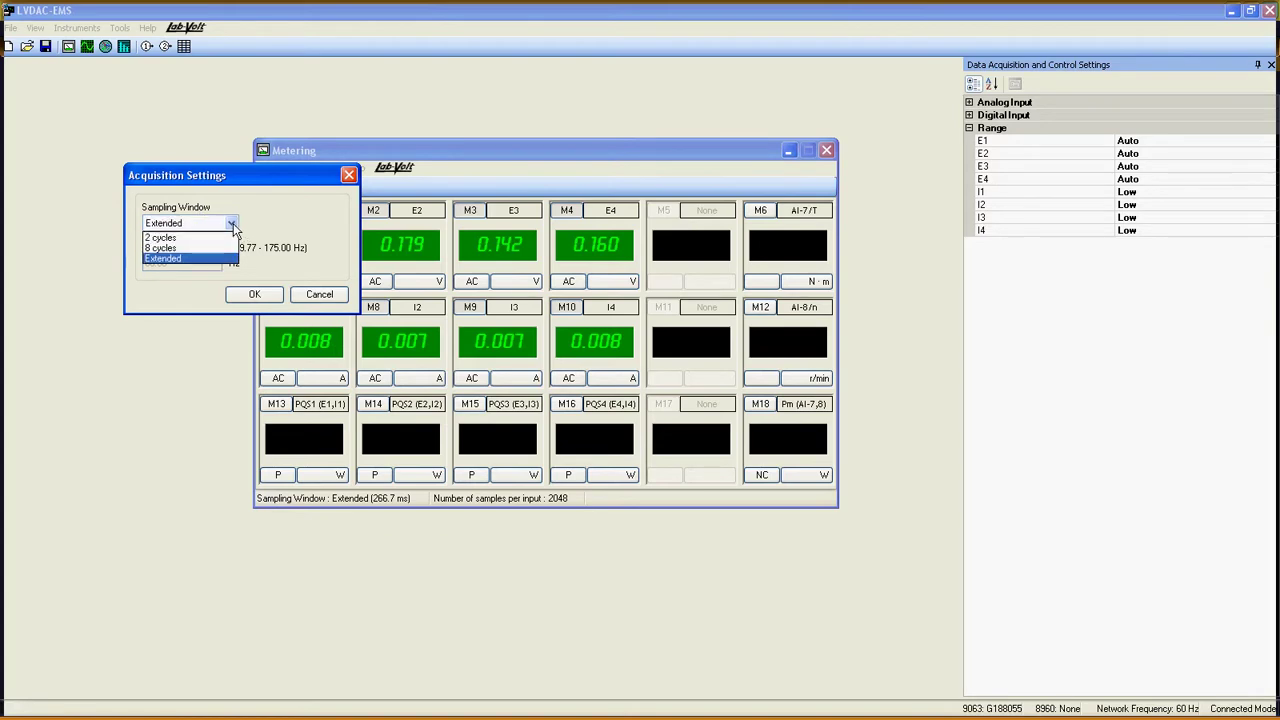
click(190, 248)
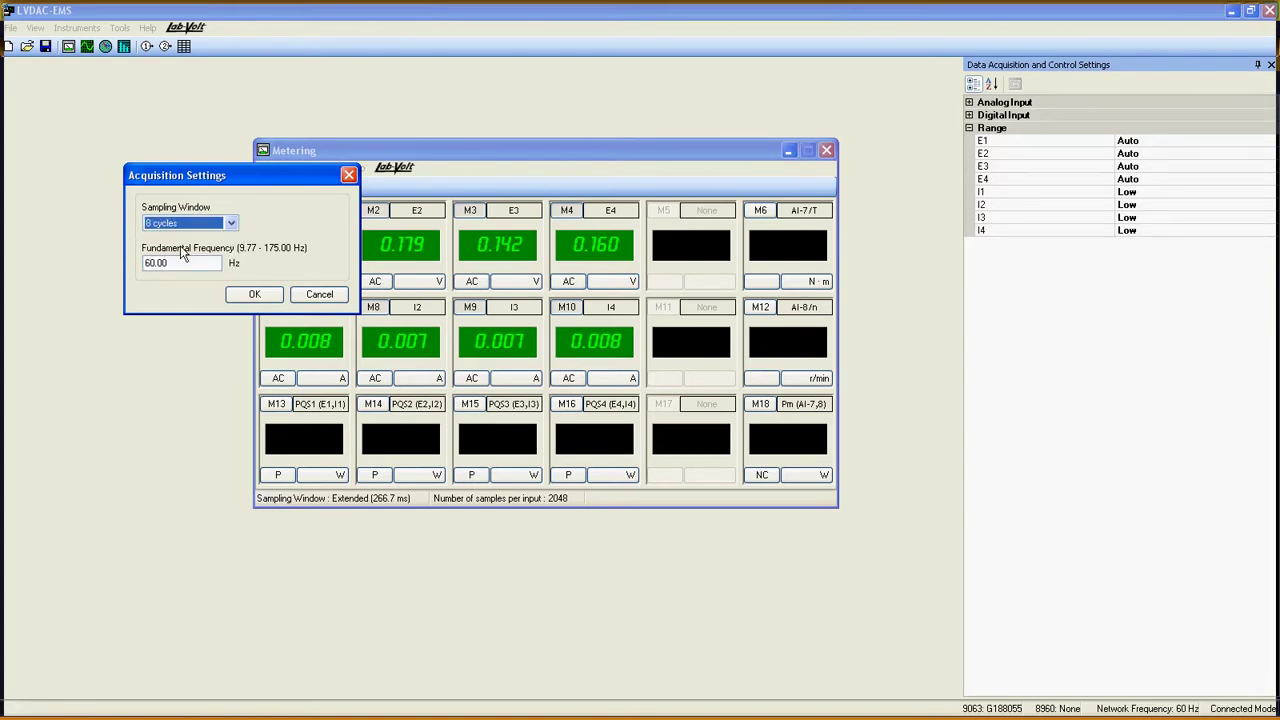
click(160, 263)
drag(164, 262, 141, 262)
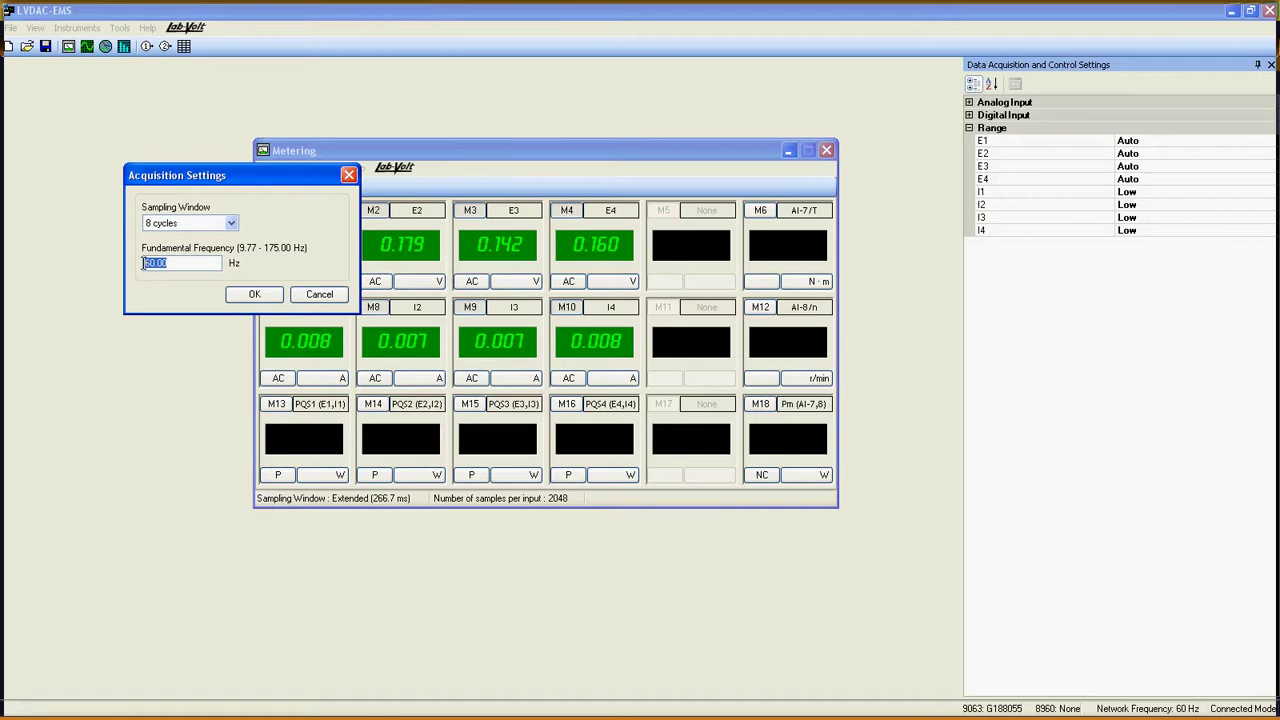
click(180, 262)
click(252, 296)
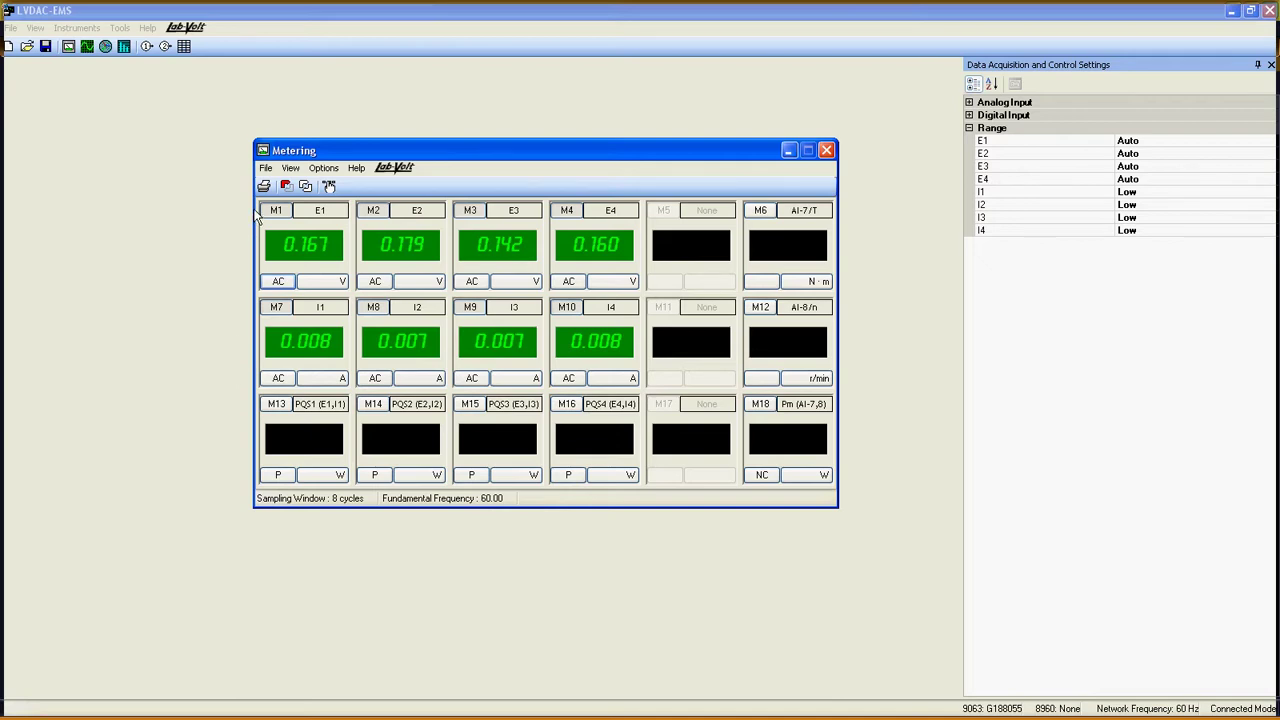
Refresh the readings, then drag meter M1 into the empty M11 slot and back to top-left.
click(286, 187)
drag(291, 231, 676, 322)
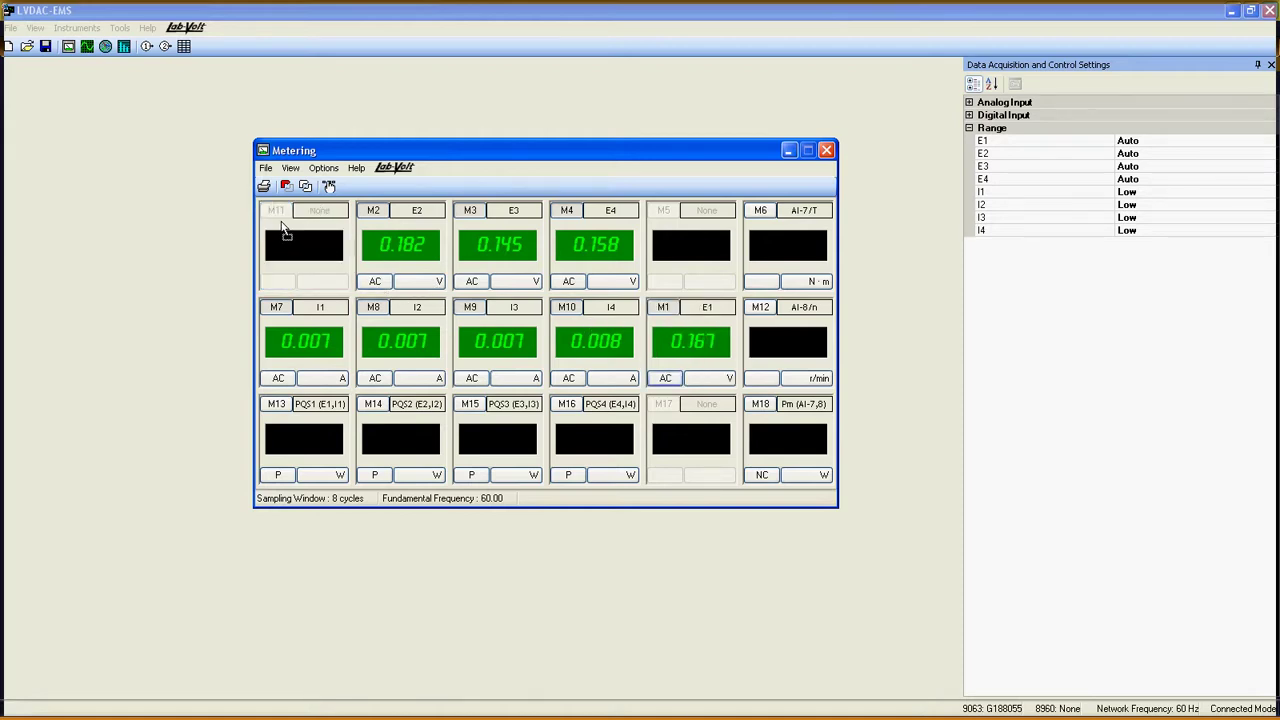
drag(283, 231, 283, 228)
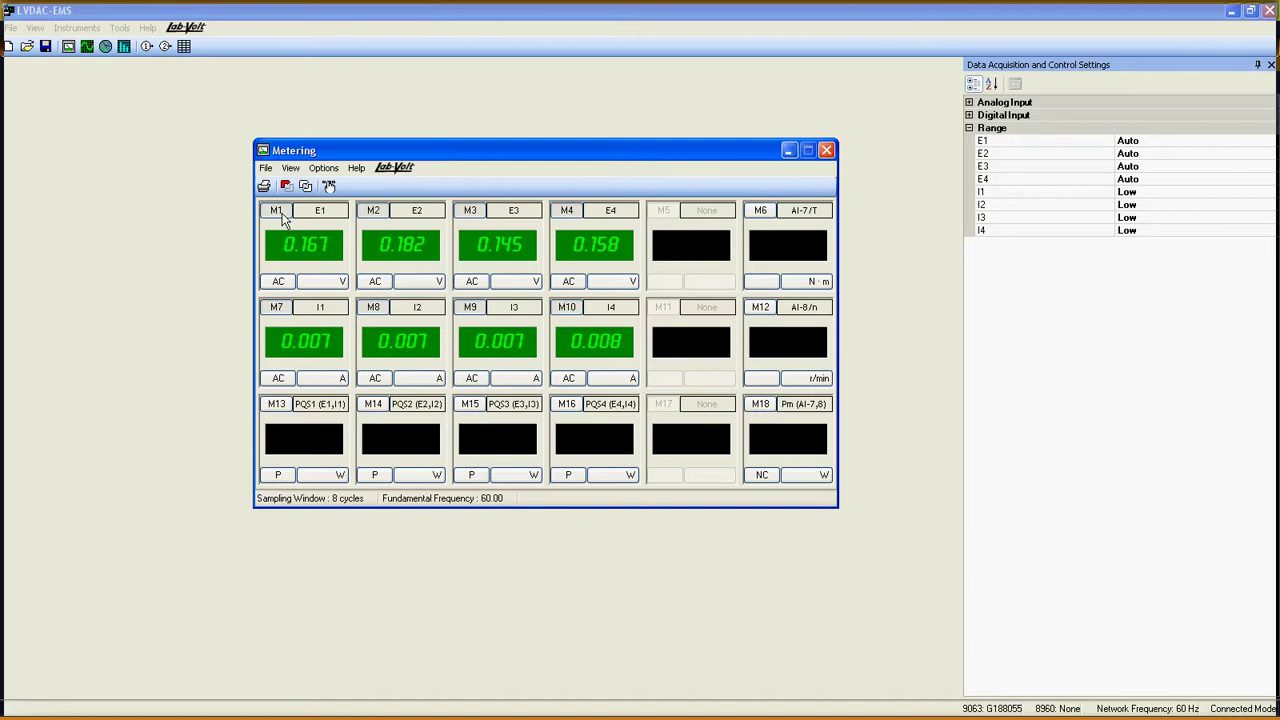
Toggle meter M1 off and on twice and leave its label as E1.
click(283, 217)
click(283, 217)
click(283, 217)
click(283, 217)
click(322, 211)
key(Return)
Try M1's analog needle display and switch its coupling to DC.
click(309, 246)
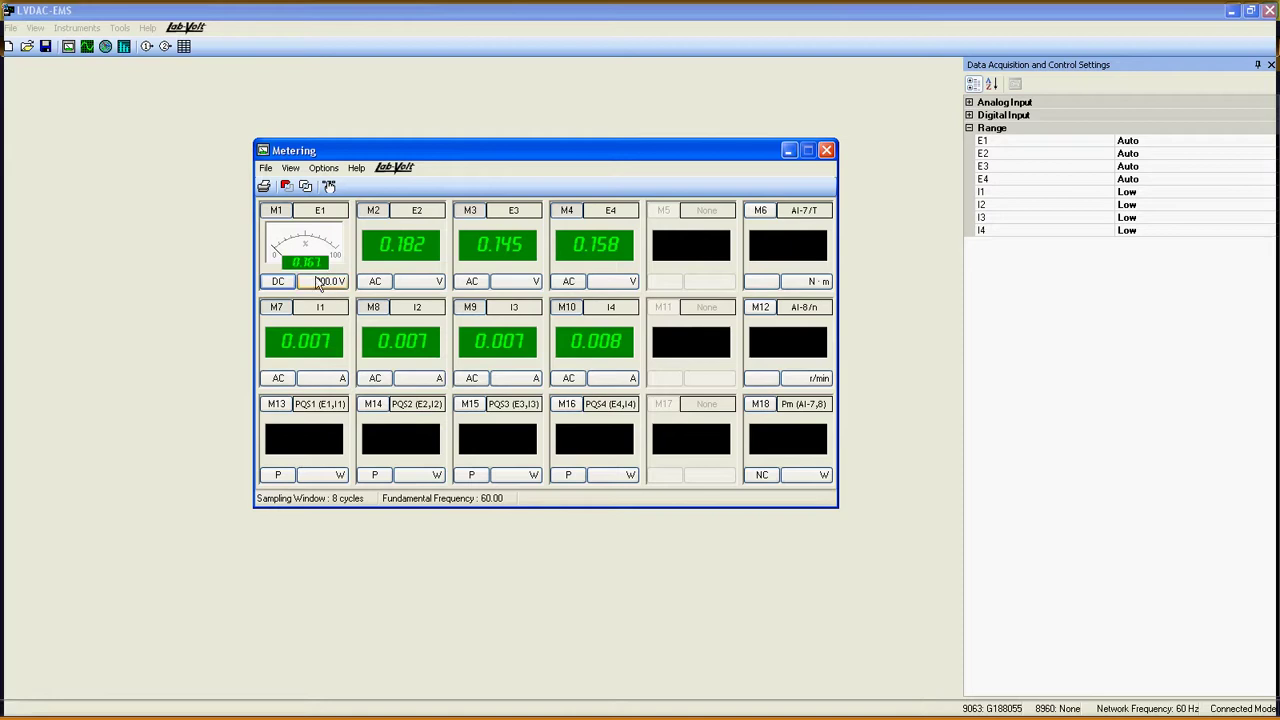
click(284, 281)
click(288, 283)
click(279, 283)
click(279, 284)
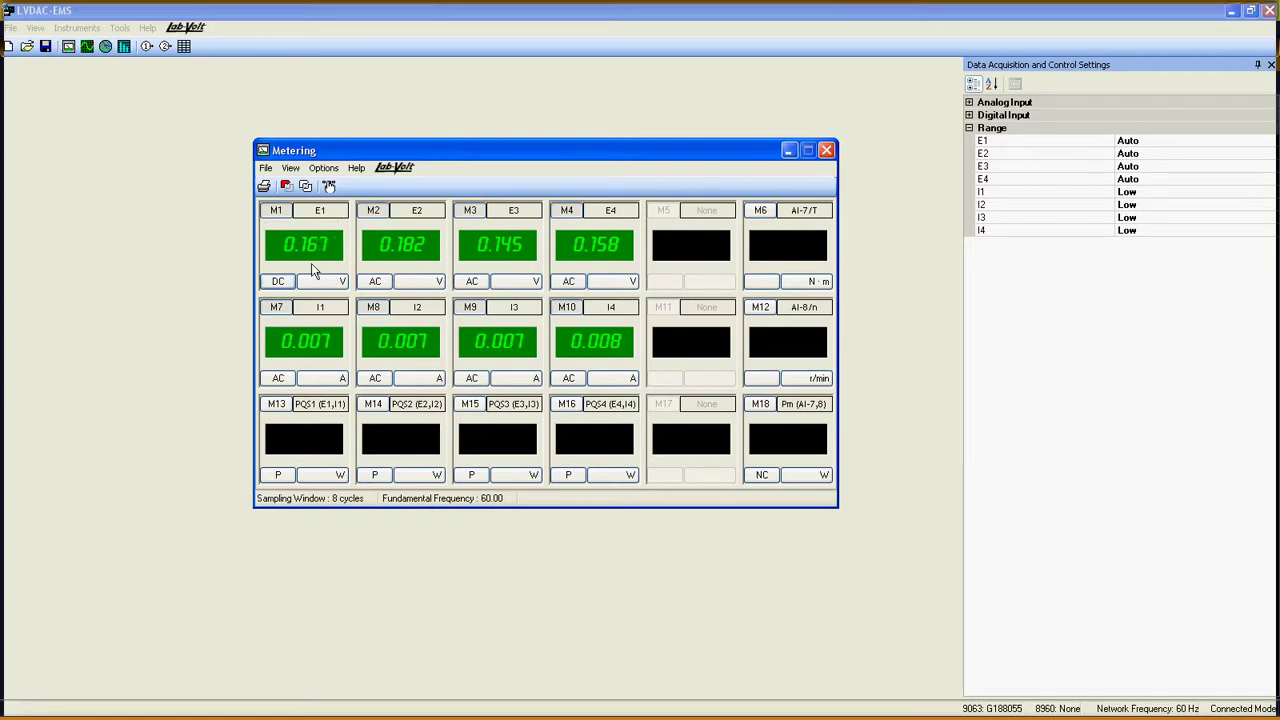
Open Meter Settings over the meters and make M1 measure E1 + E2 + E3.
click(333, 170)
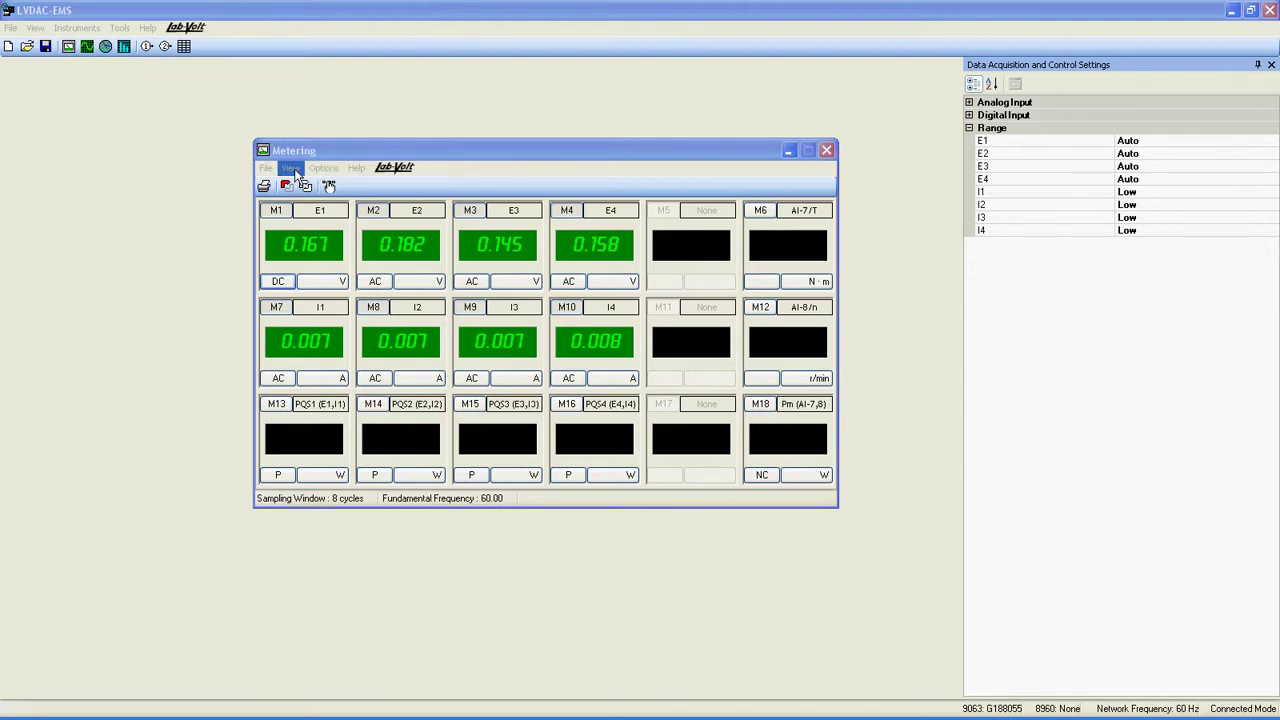
click(293, 170)
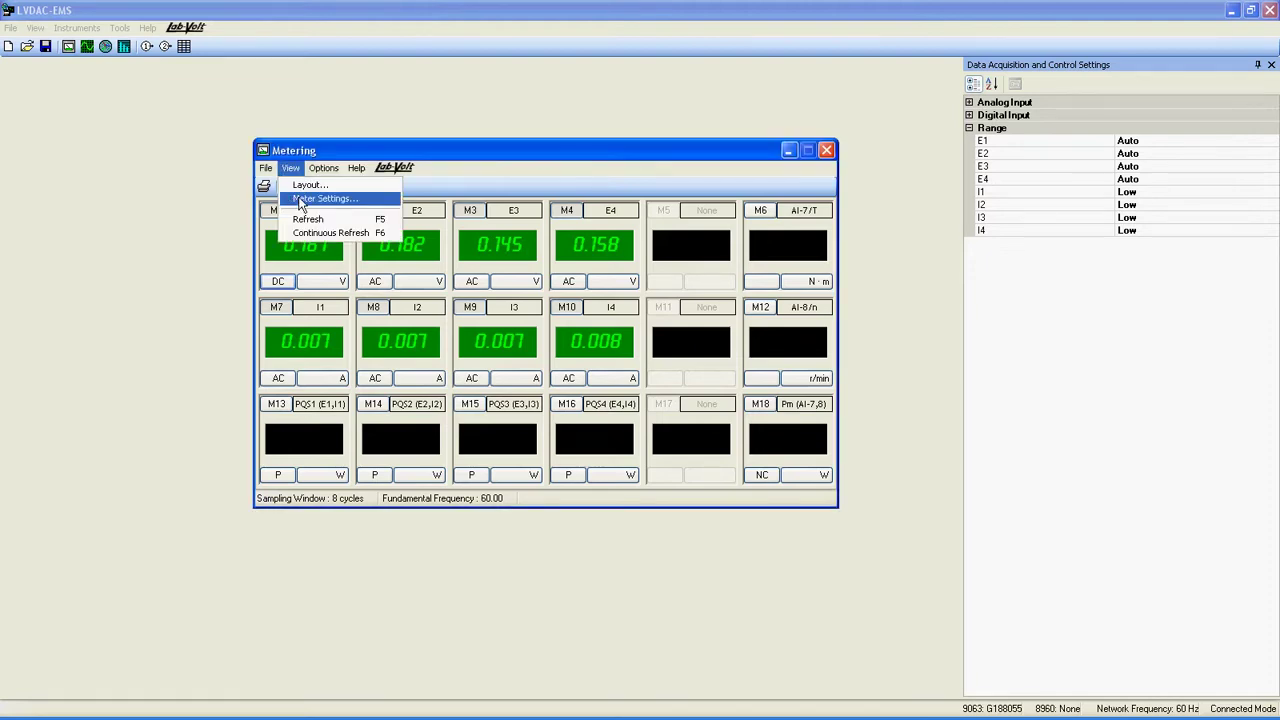
click(298, 197)
drag(300, 156, 517, 319)
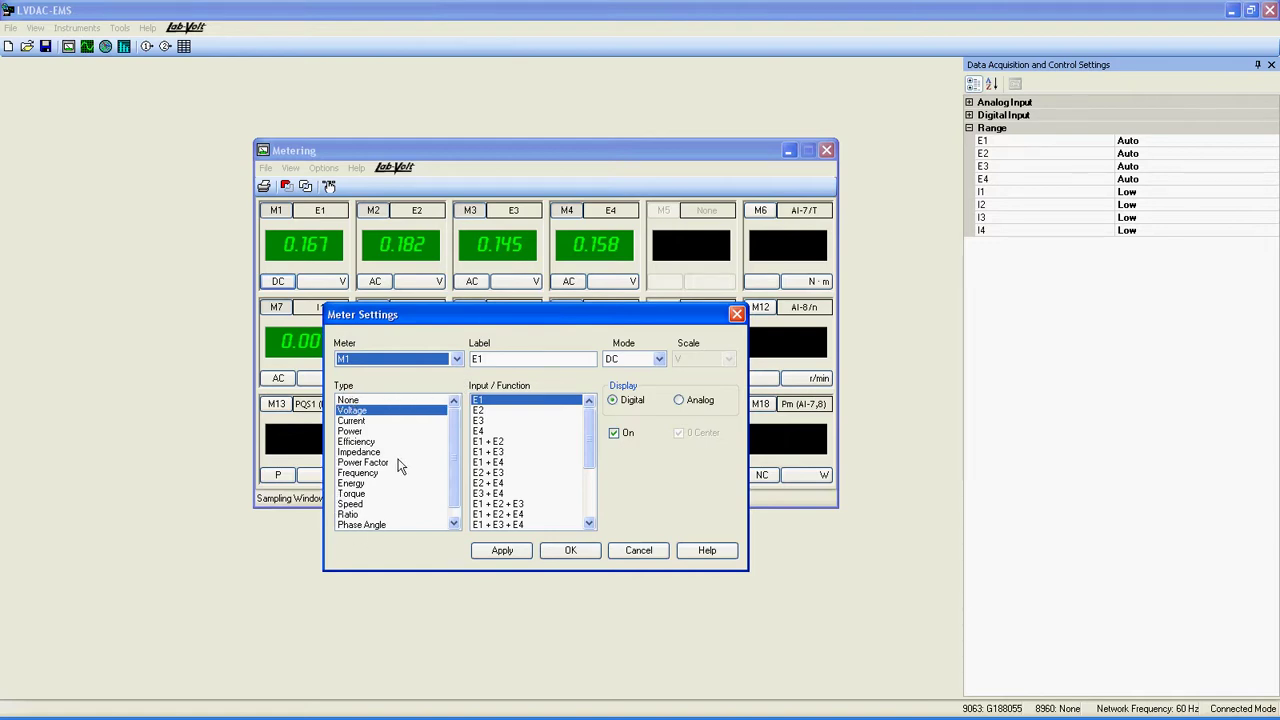
scroll(452, 424, down, 1)
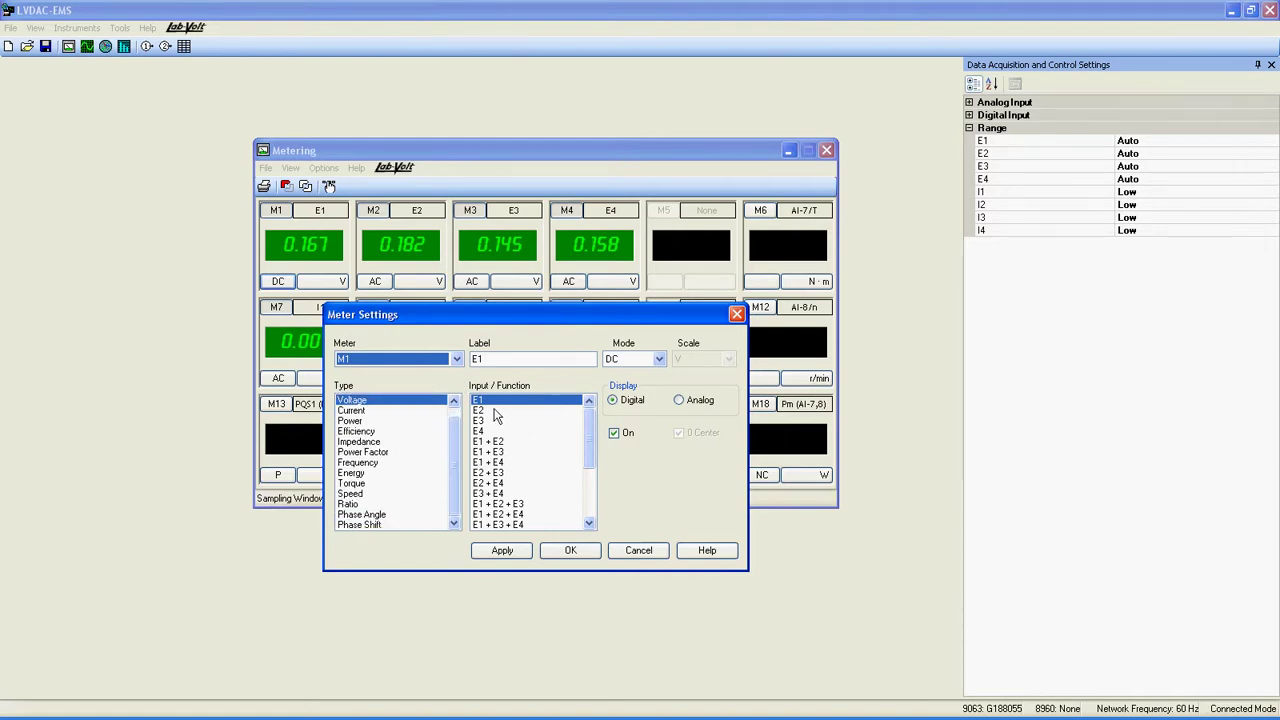
drag(589, 442, 589, 410)
key(Tab)
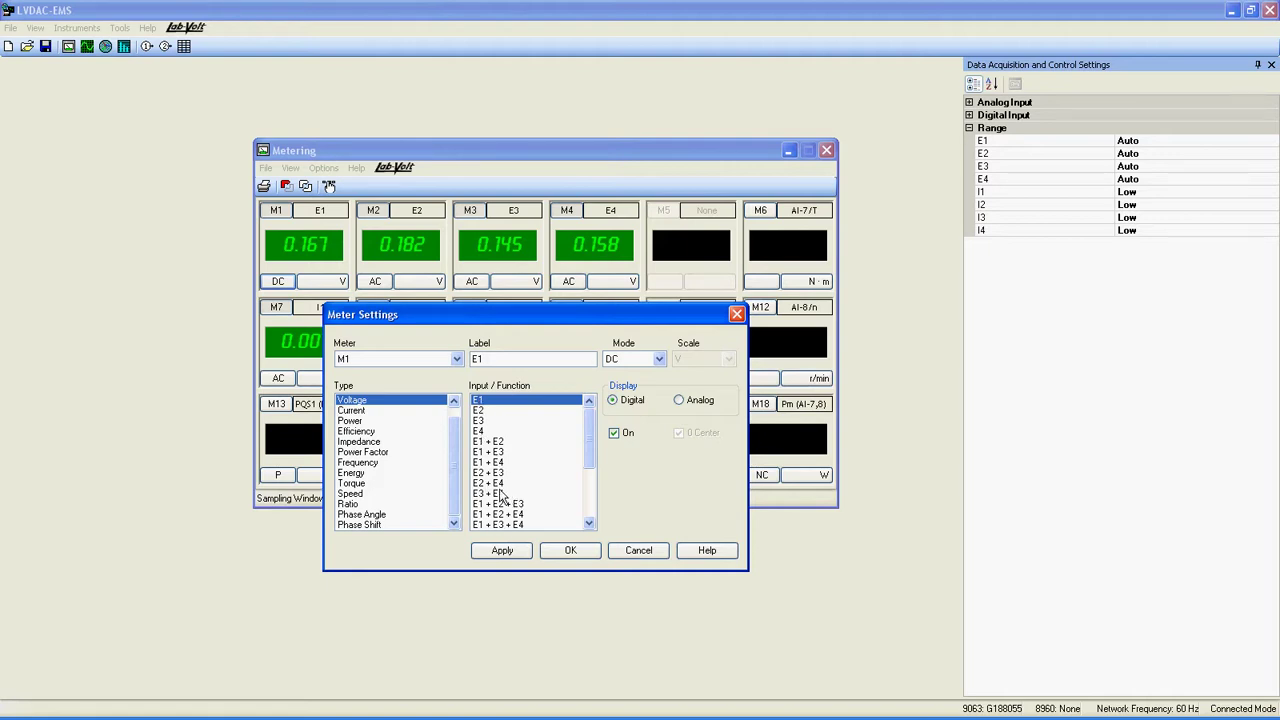
drag(589, 440, 587, 480)
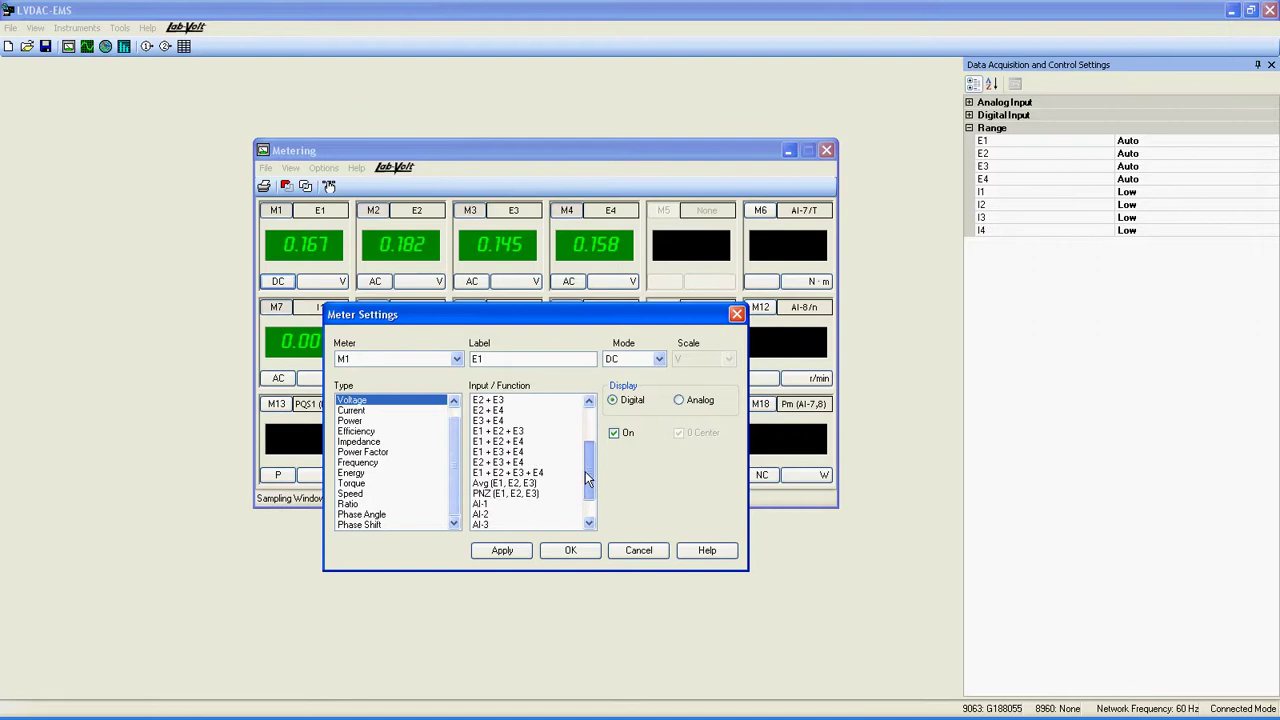
click(508, 433)
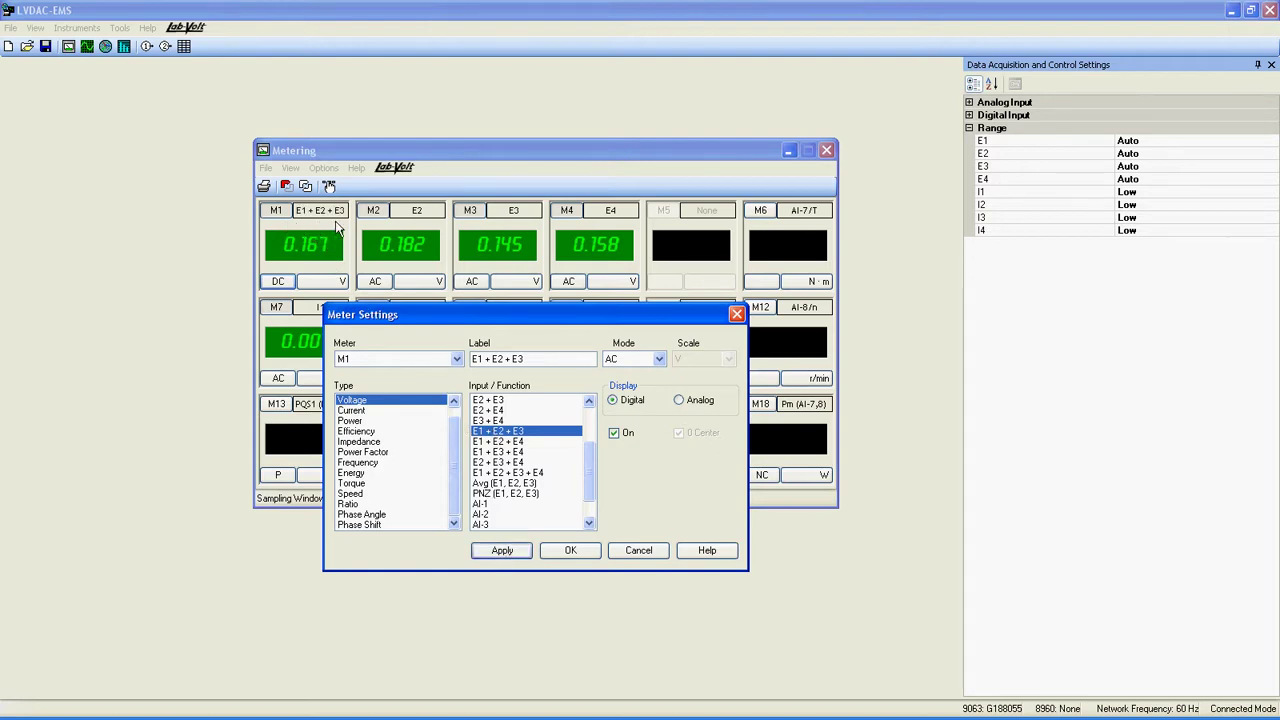
Set M2 to current I2 and M3 to power PQS2 (E2,I2), then apply.
click(456, 359)
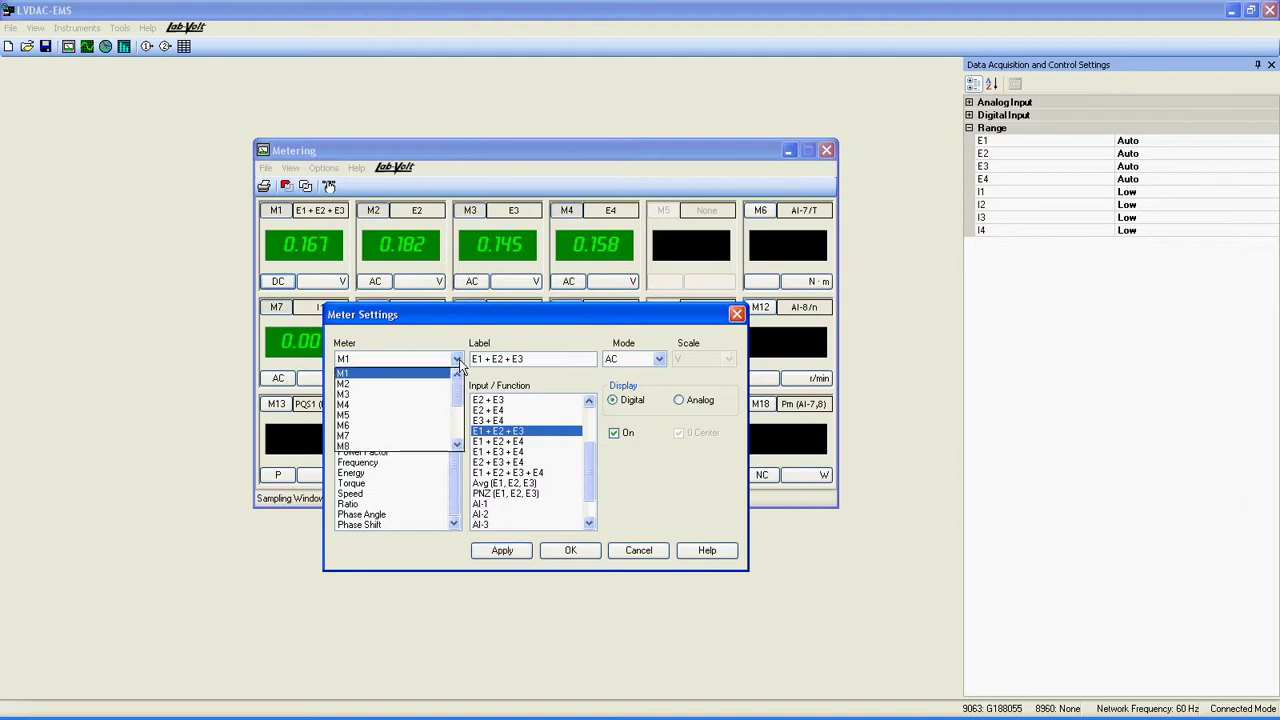
click(364, 383)
click(368, 412)
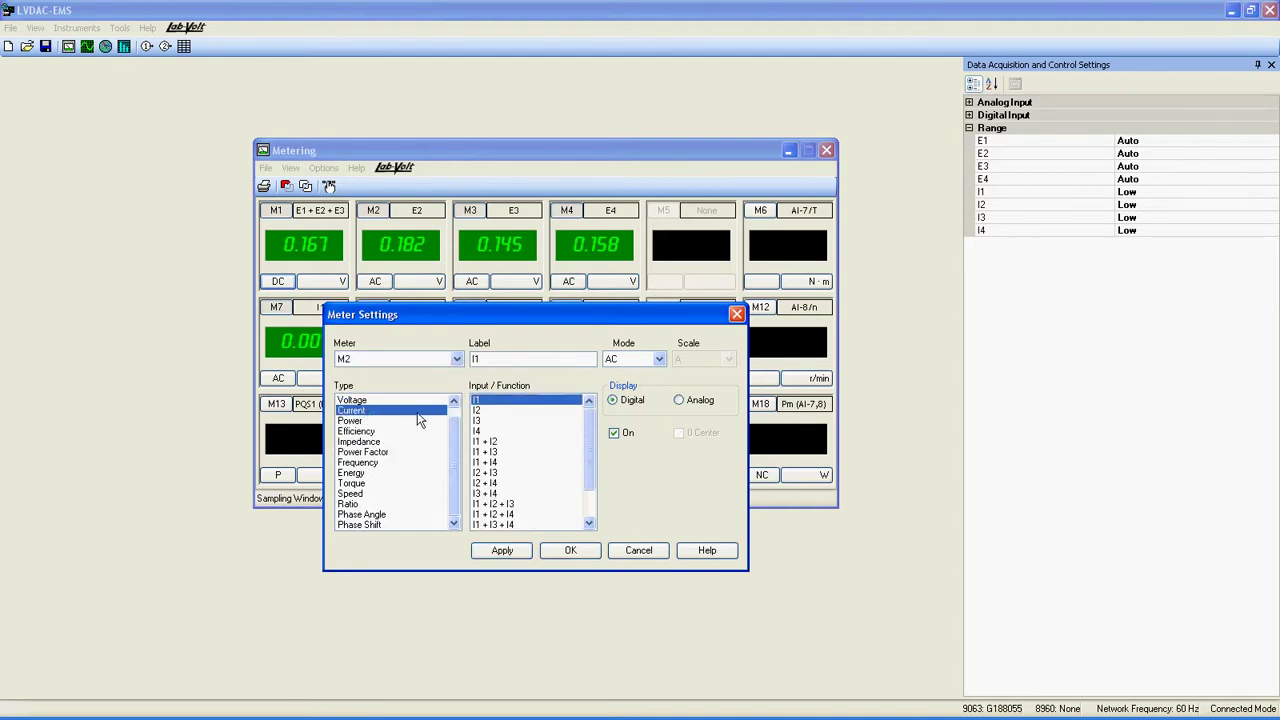
click(478, 411)
click(456, 360)
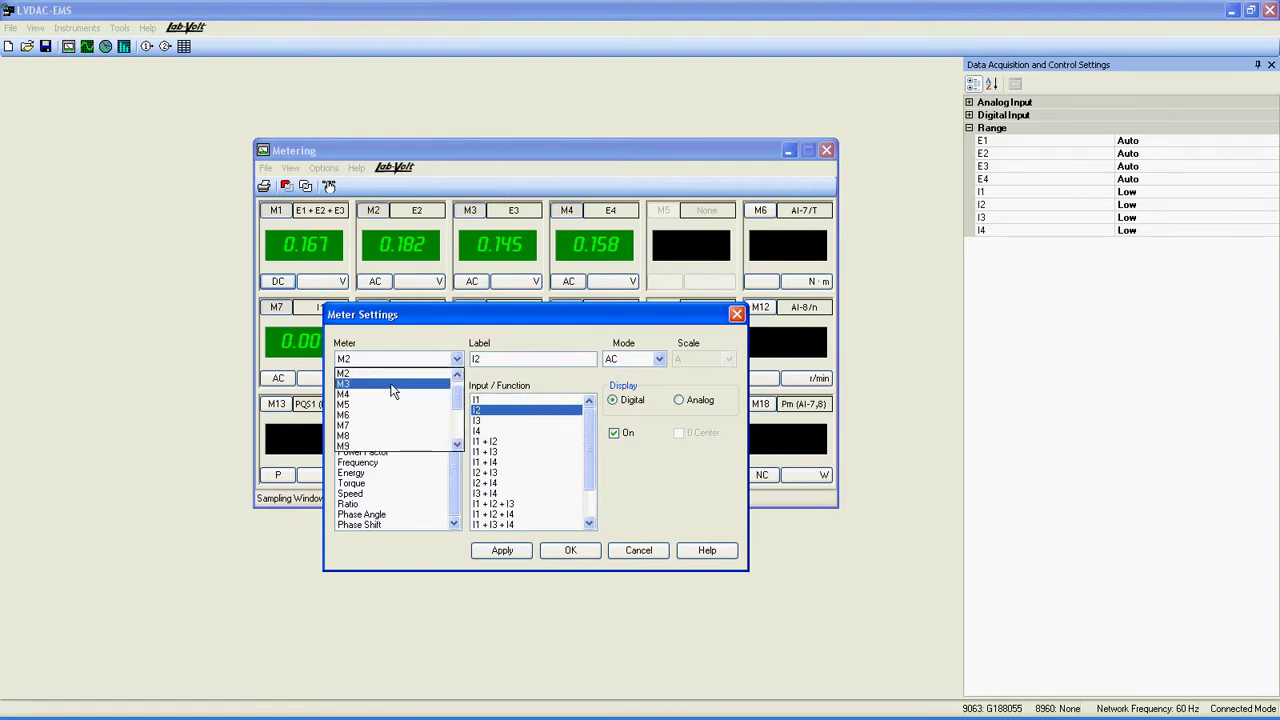
click(392, 392)
click(356, 422)
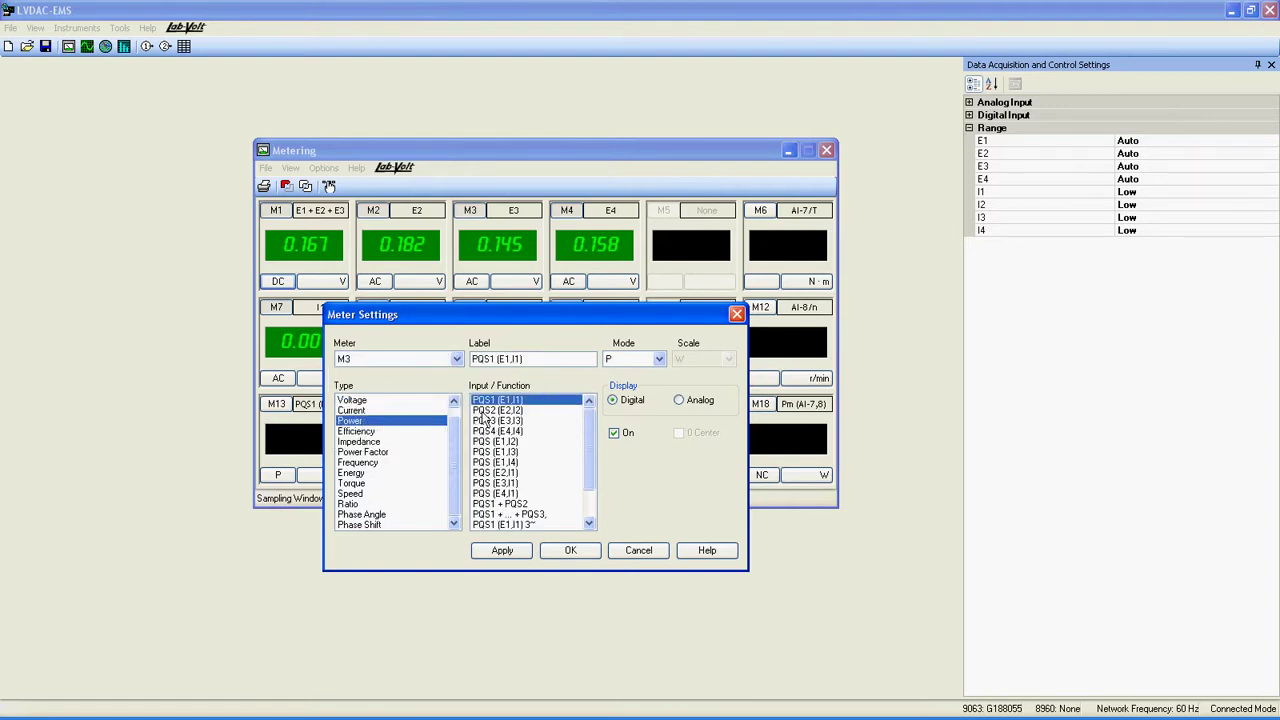
click(480, 411)
click(452, 360)
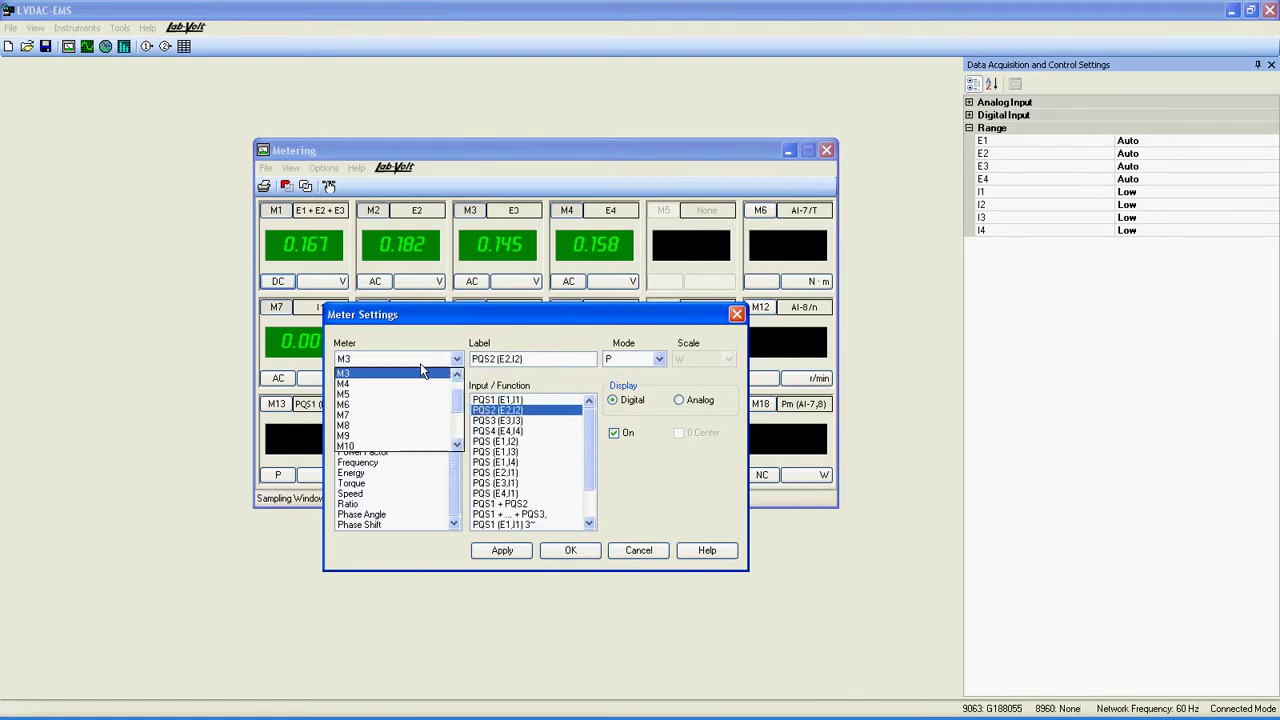
click(369, 384)
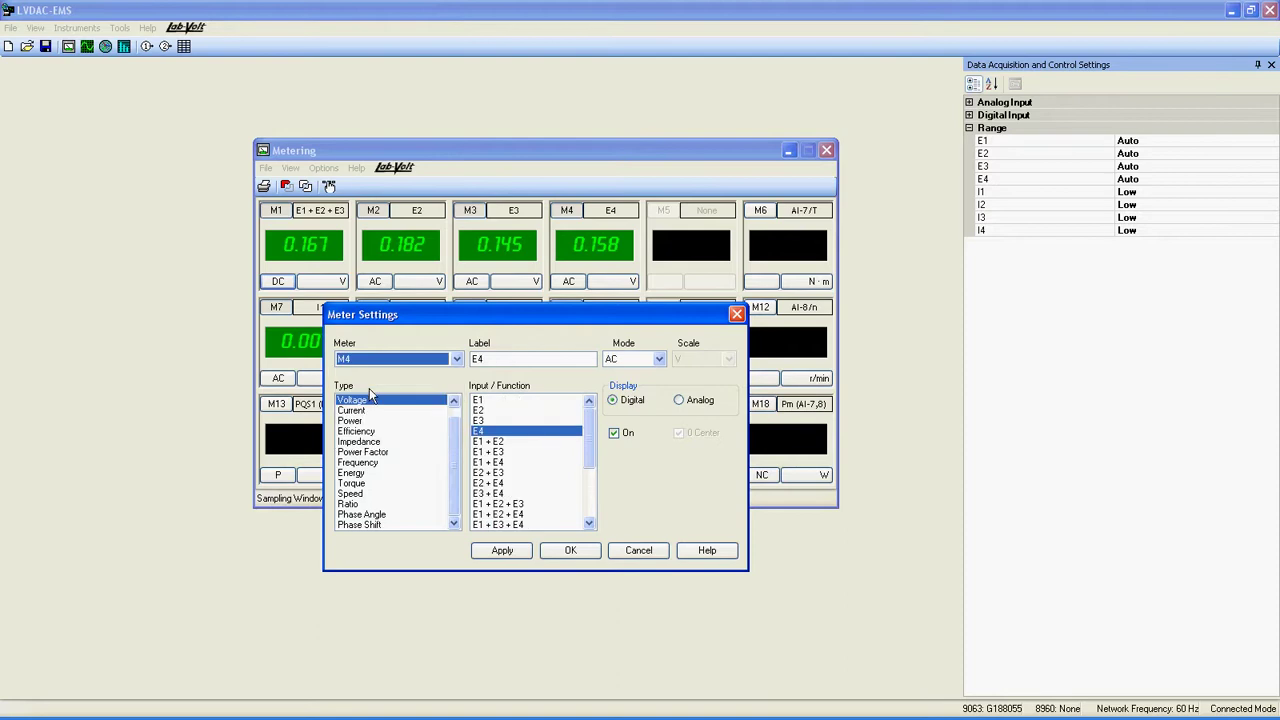
click(502, 550)
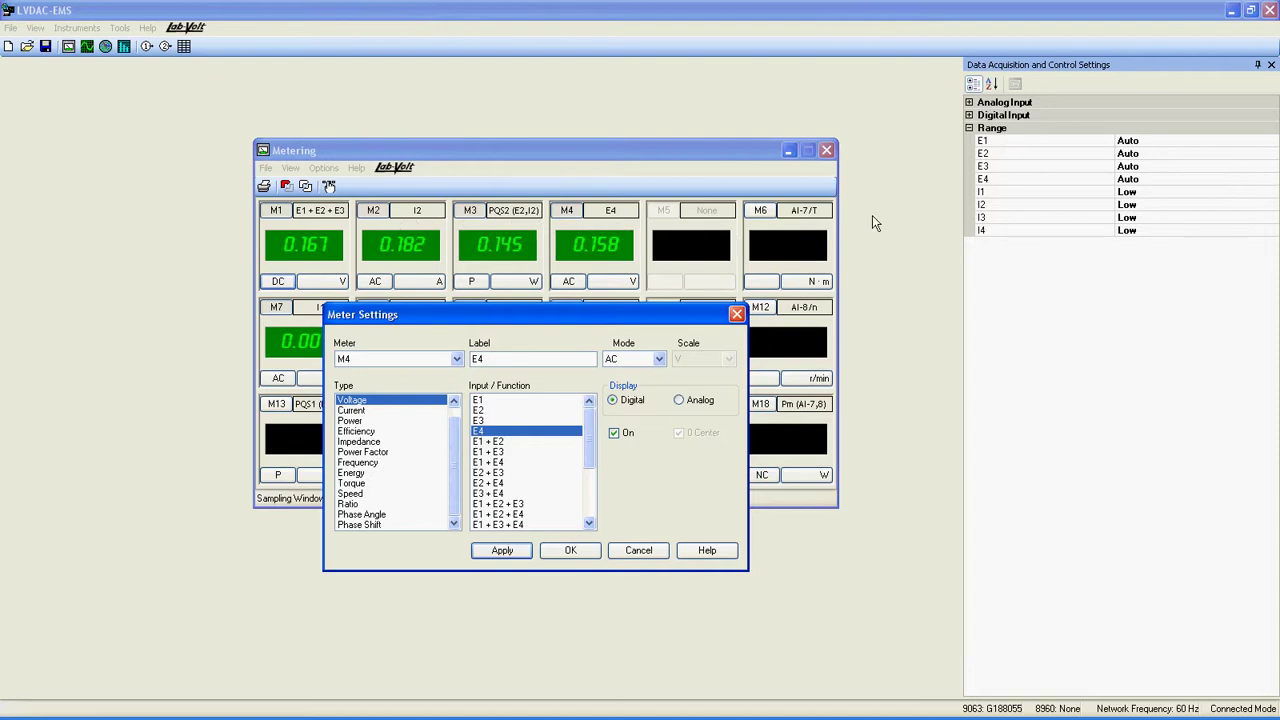
Expand the analog input settings and set meter M4 to read AI-3 as a phase angle.
click(969, 115)
click(969, 115)
click(968, 102)
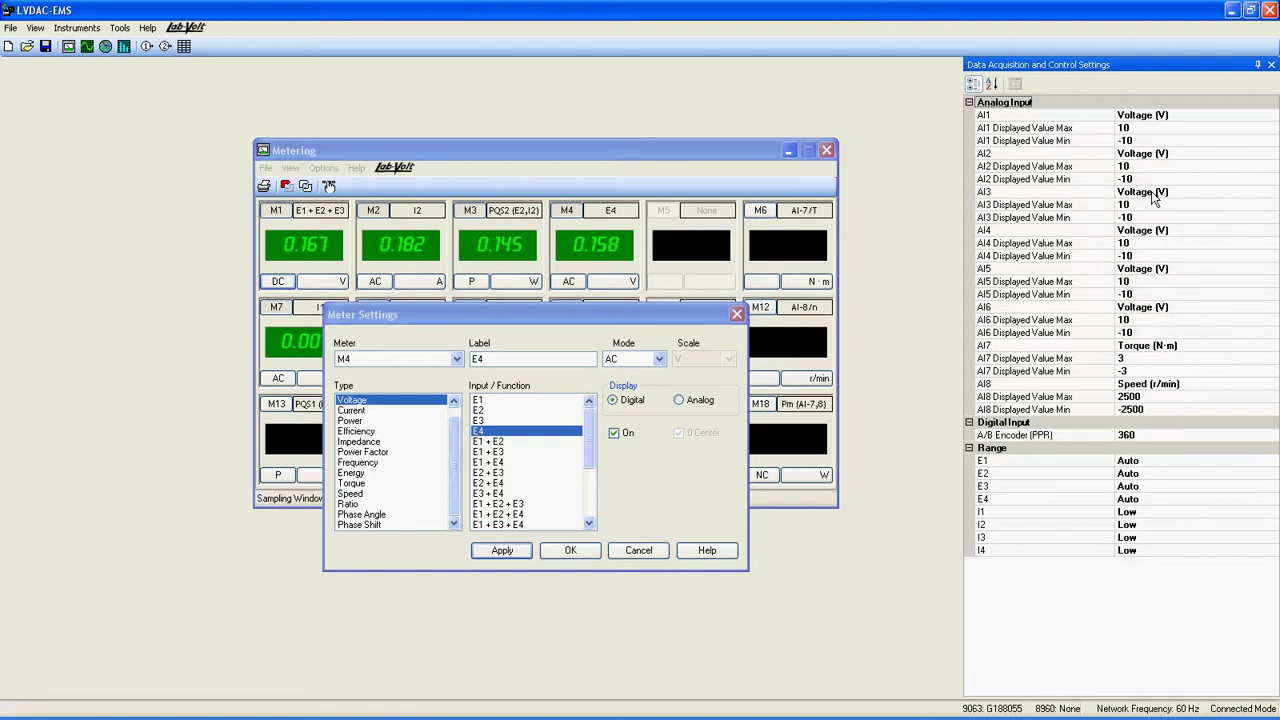
drag(589, 440, 589, 488)
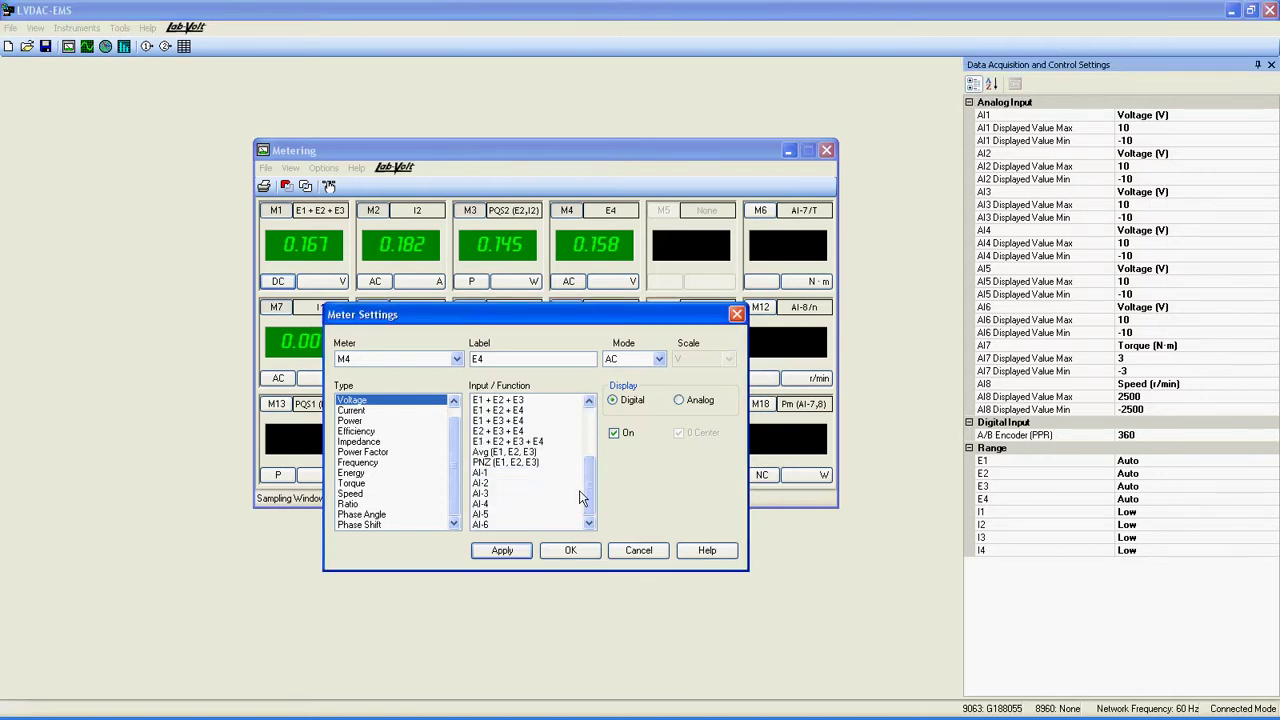
click(484, 494)
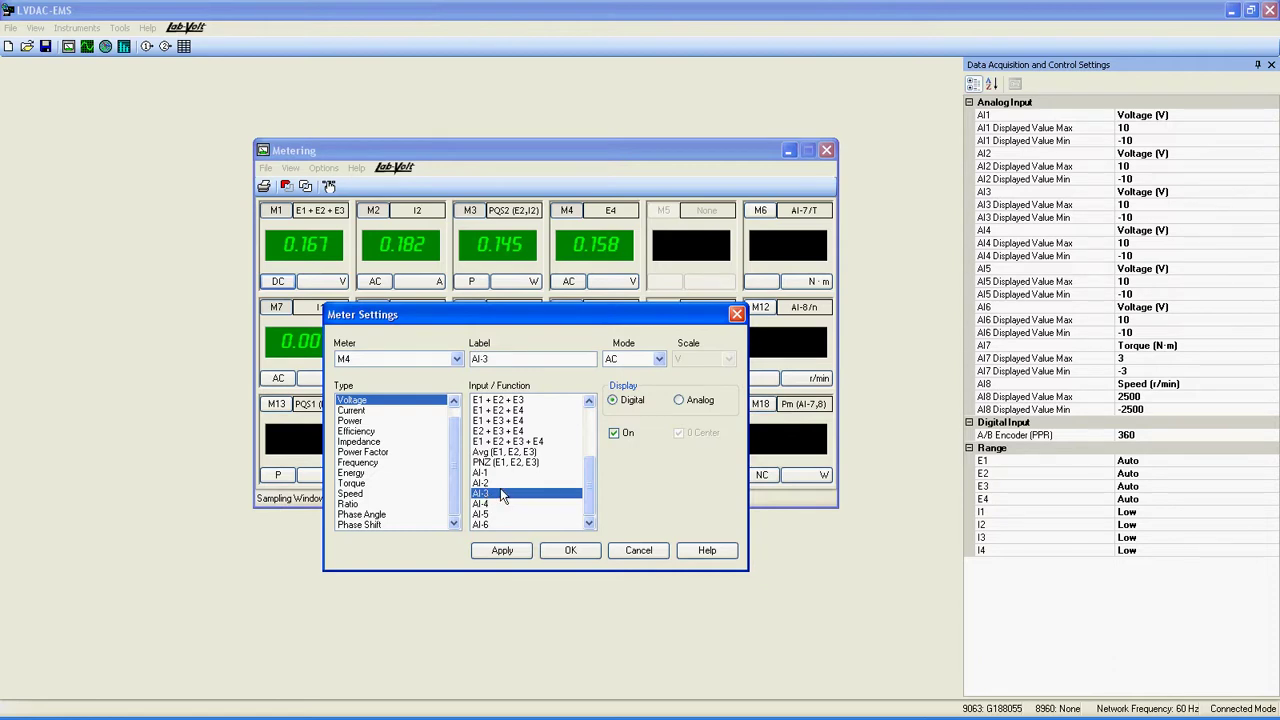
click(375, 516)
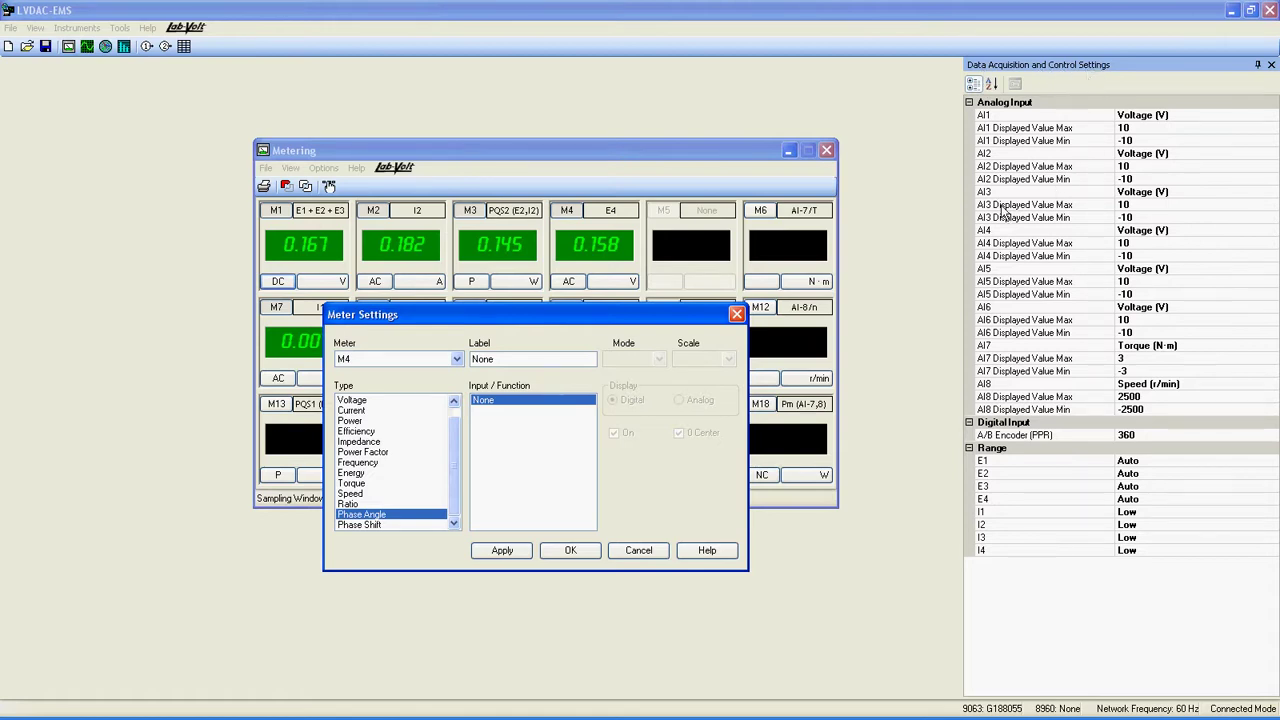
Set analog input AI3 to Phase Angle (°), then apply and close Meter Settings.
click(1221, 192)
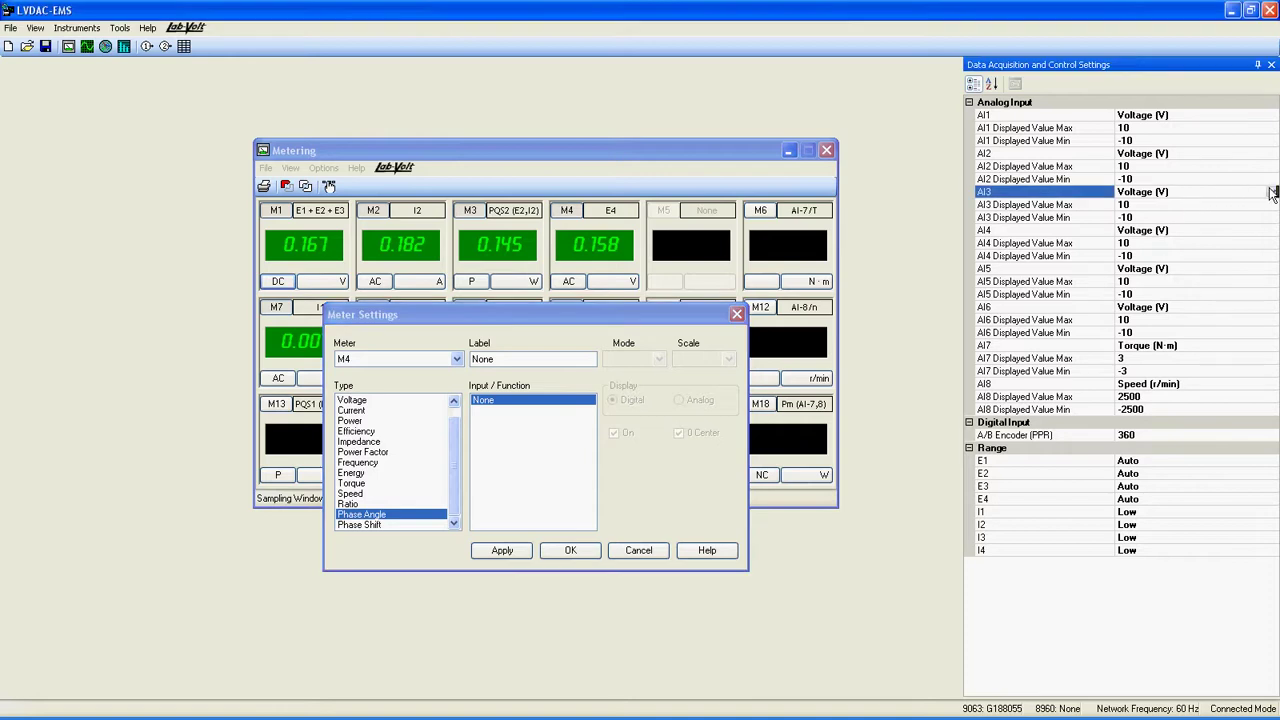
click(1271, 192)
click(1159, 306)
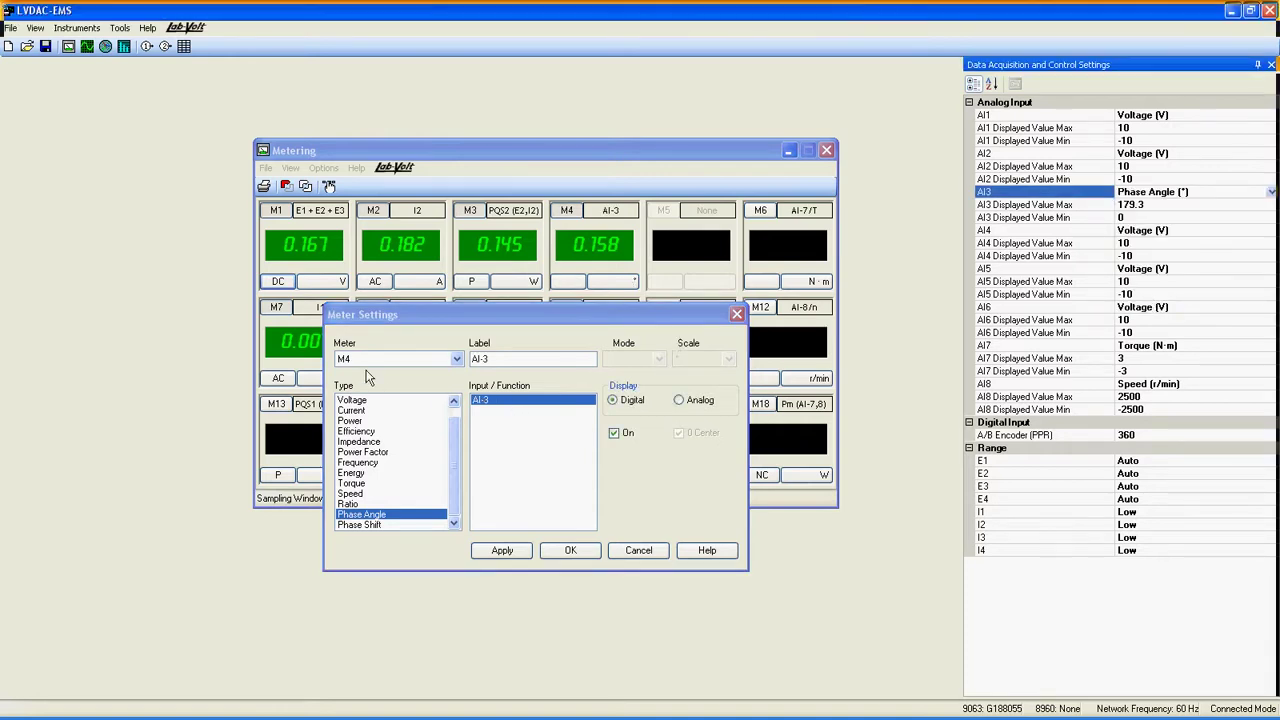
click(385, 519)
click(505, 552)
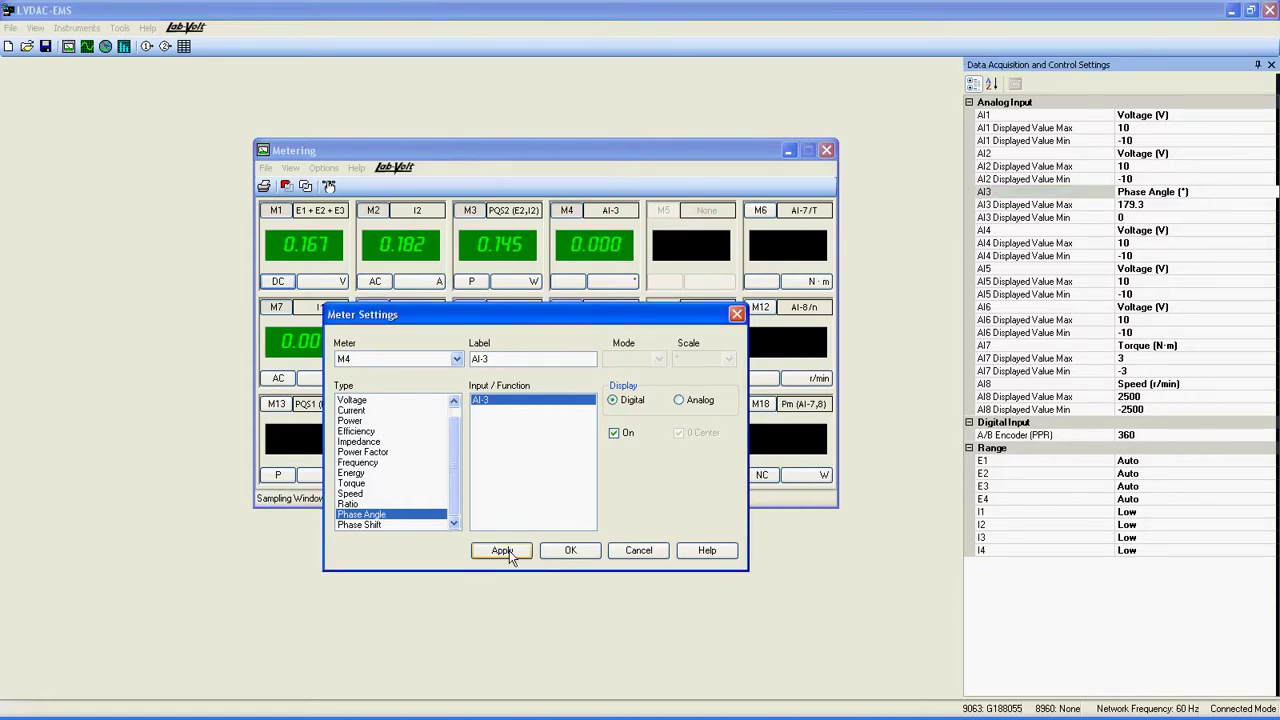
click(570, 551)
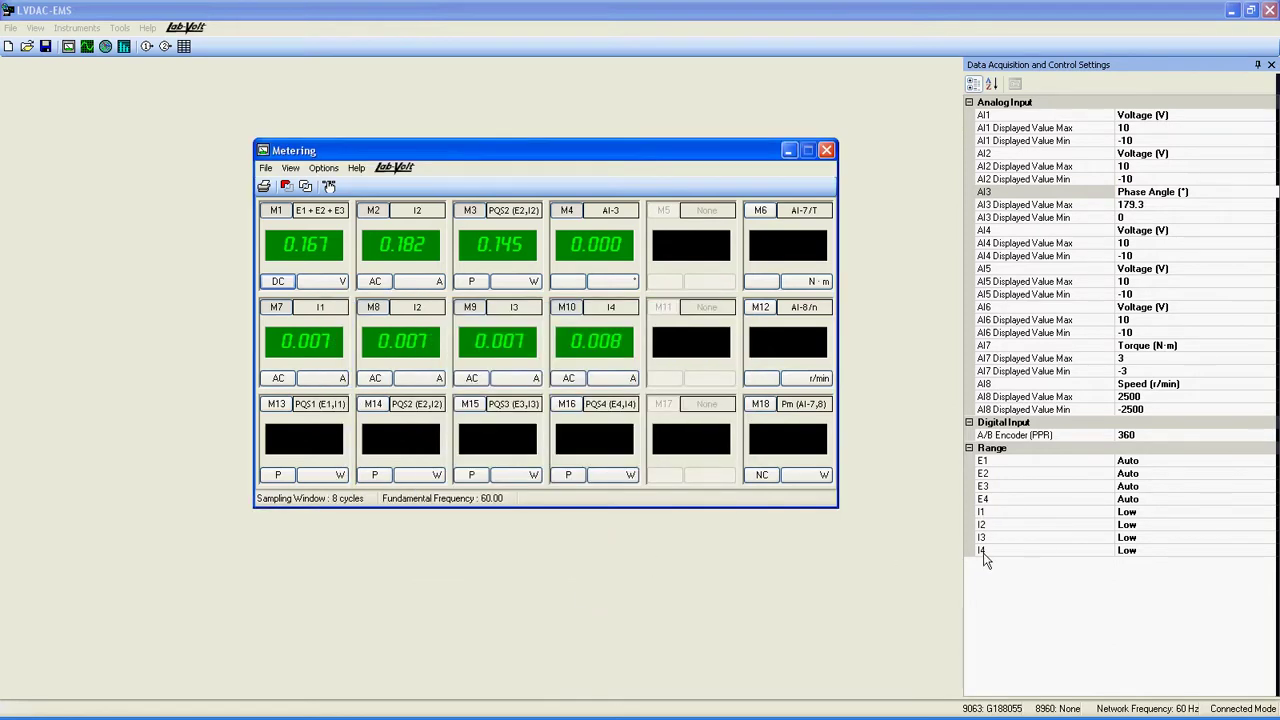
click(1262, 513)
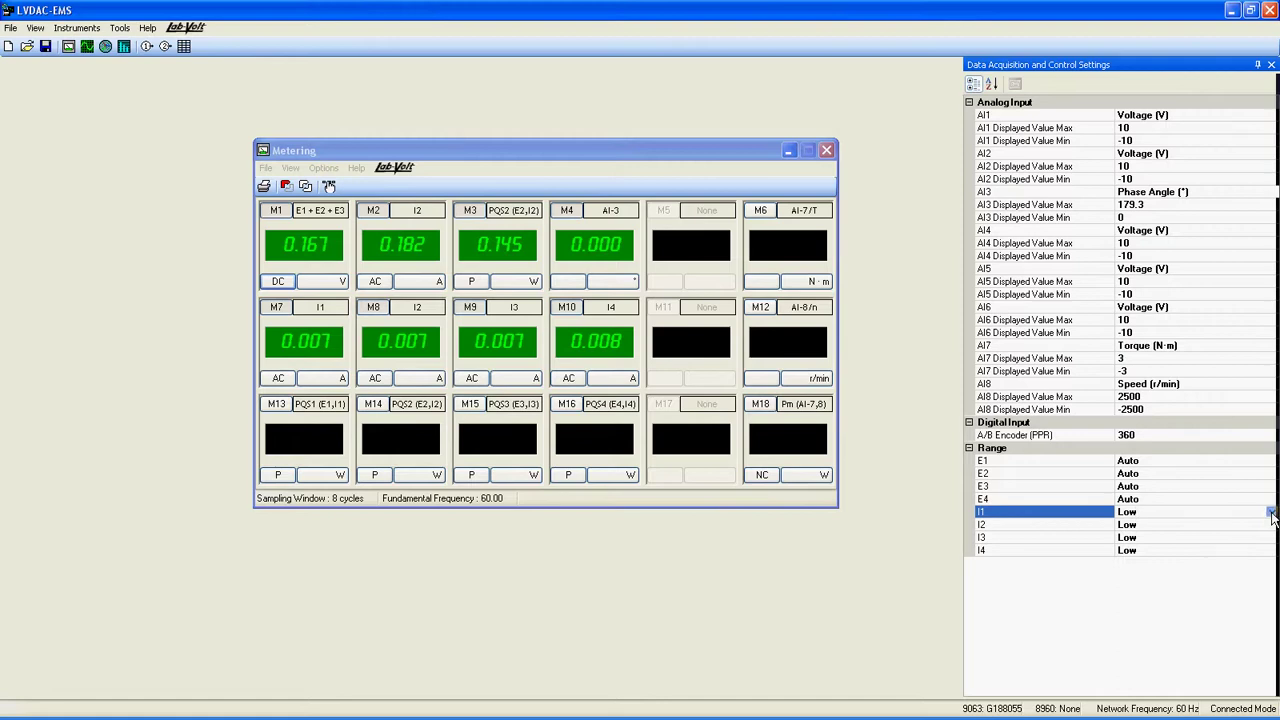
click(1271, 513)
click(1178, 538)
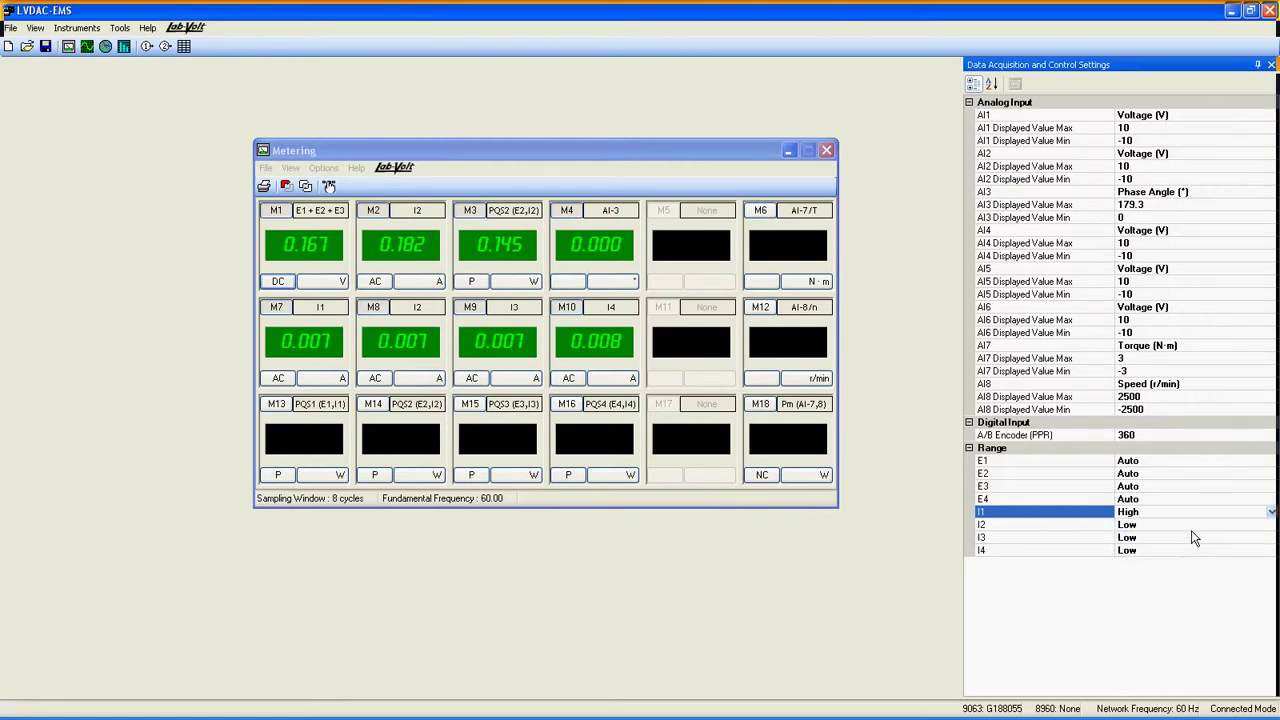
click(1258, 525)
click(1271, 525)
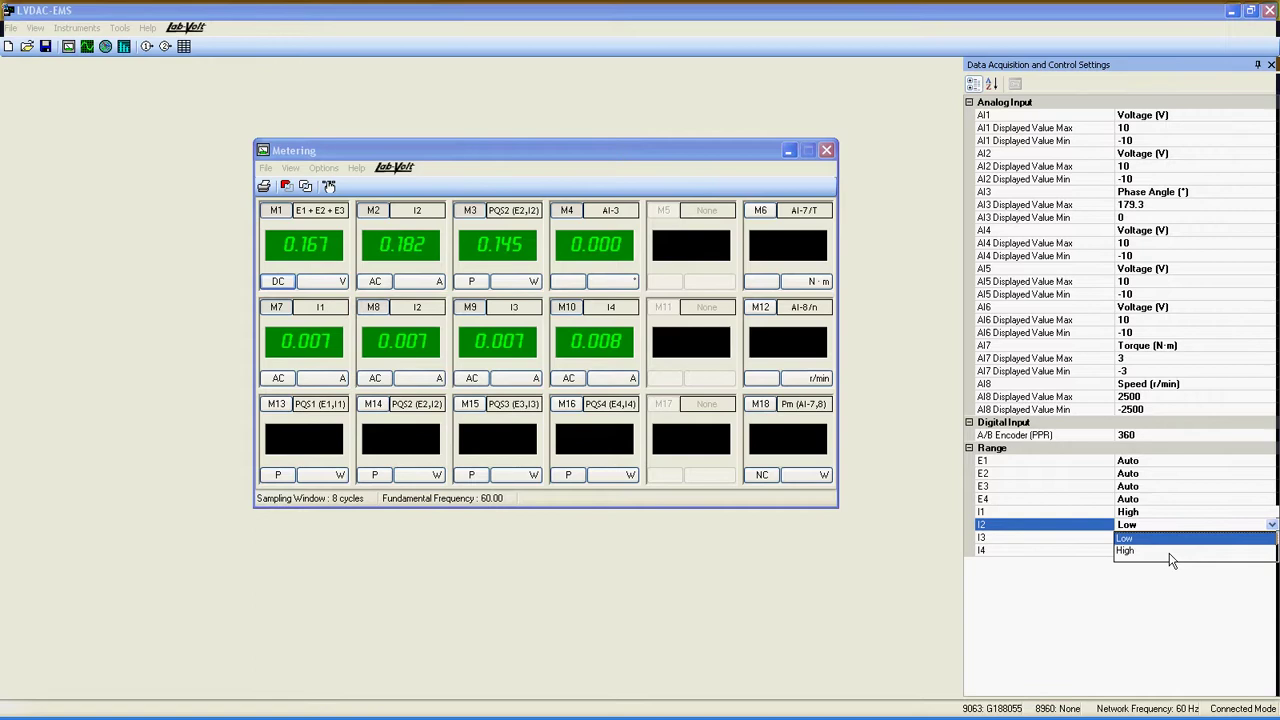
click(1173, 551)
double_click(1168, 520)
double_click(1165, 511)
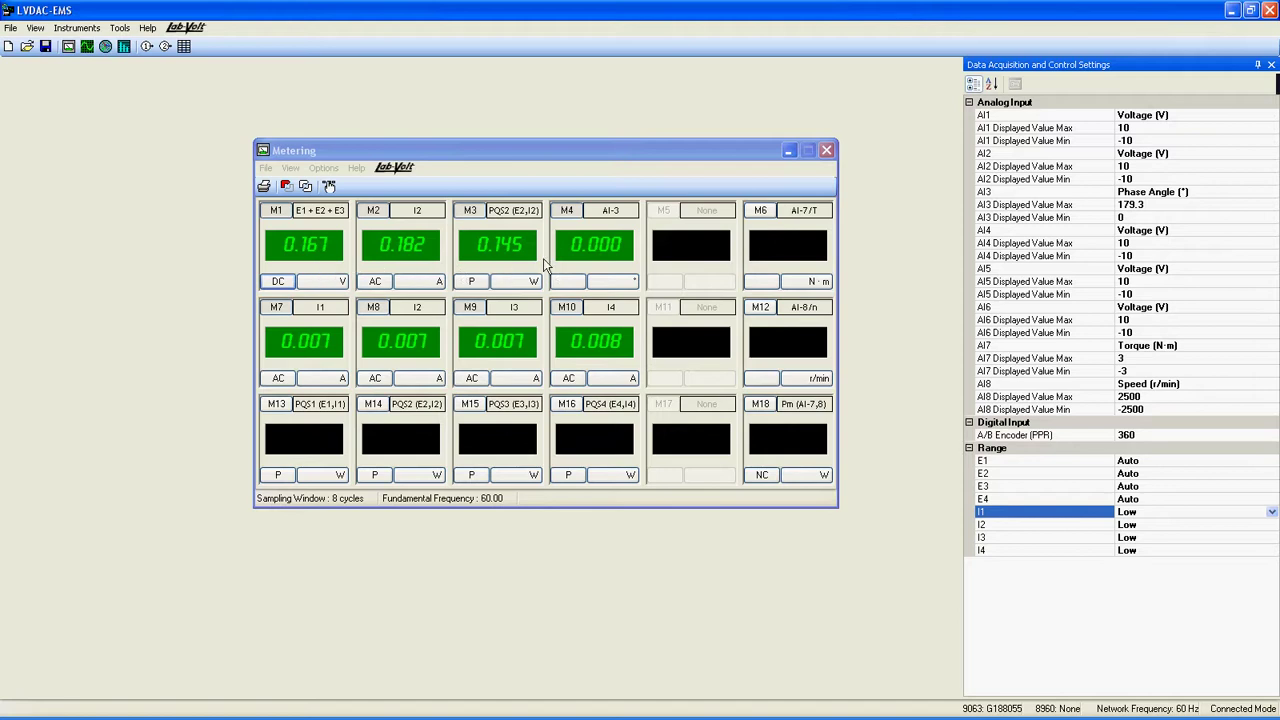
Turn on continuous refresh and set the meter layout to 1 row by 4 columns.
click(307, 189)
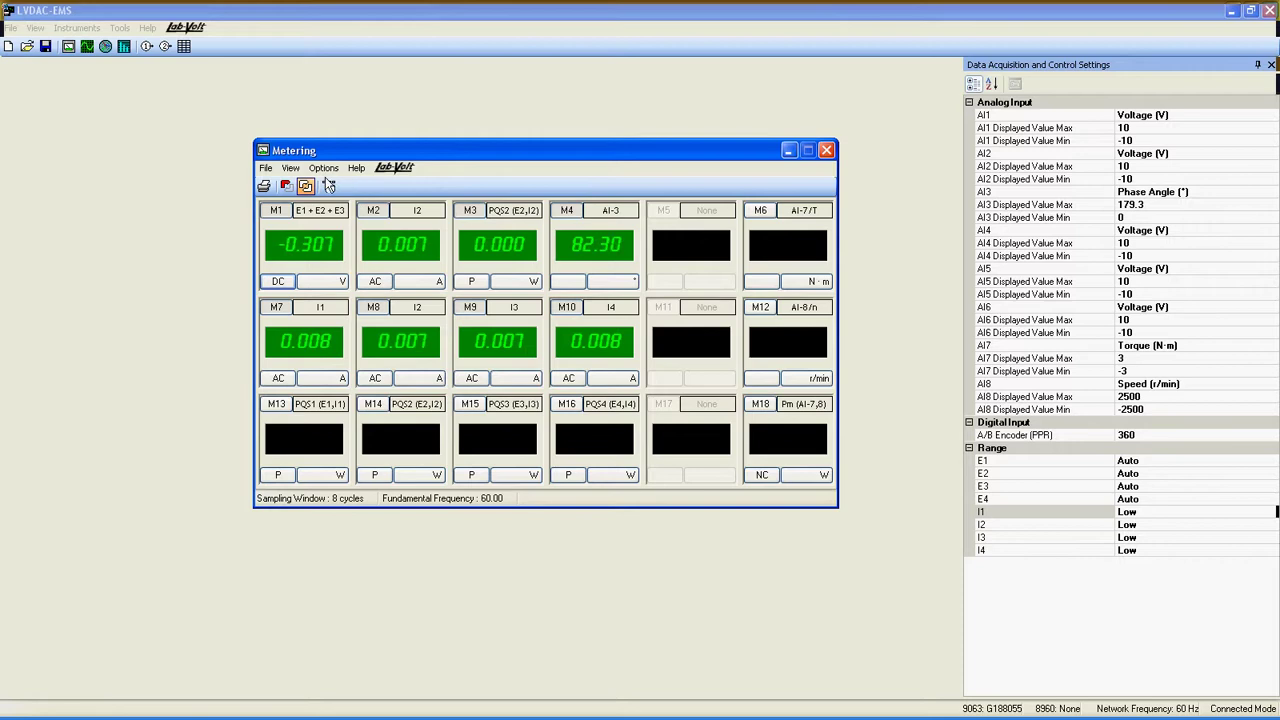
click(289, 169)
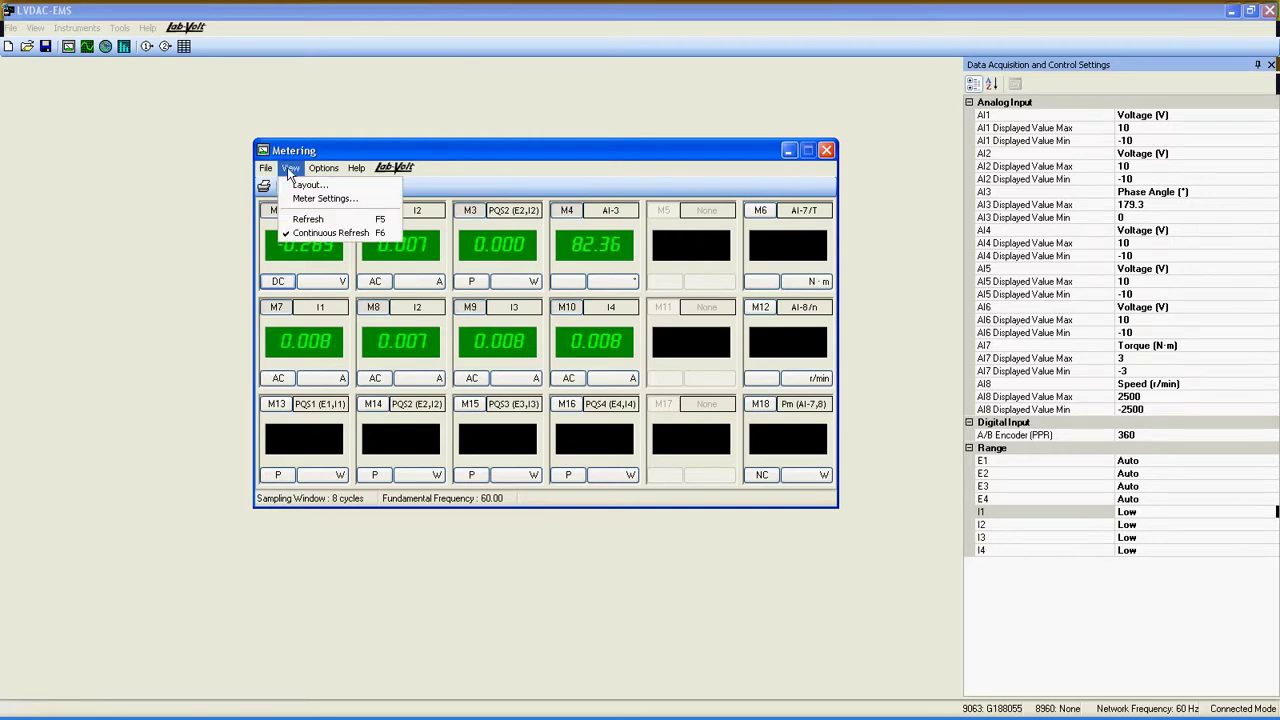
click(304, 186)
click(266, 249)
click(266, 249)
click(266, 228)
click(229, 387)
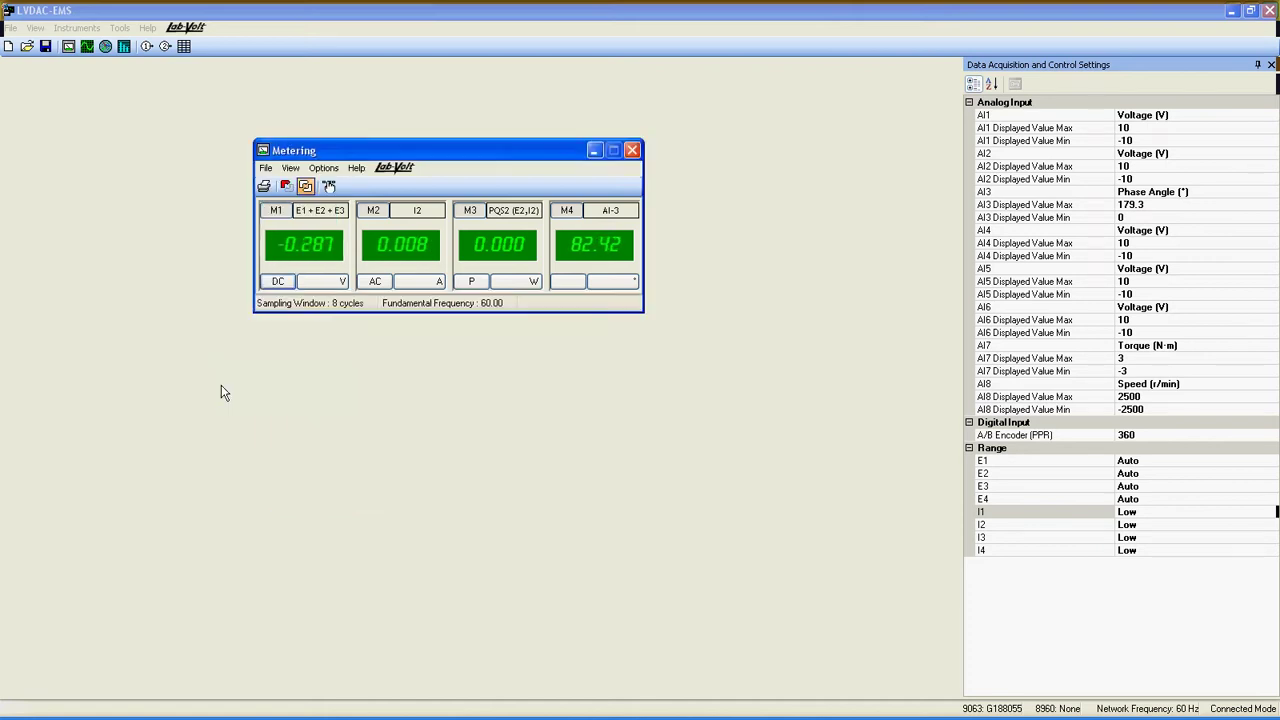
Close the current Metering window.
click(11, 28)
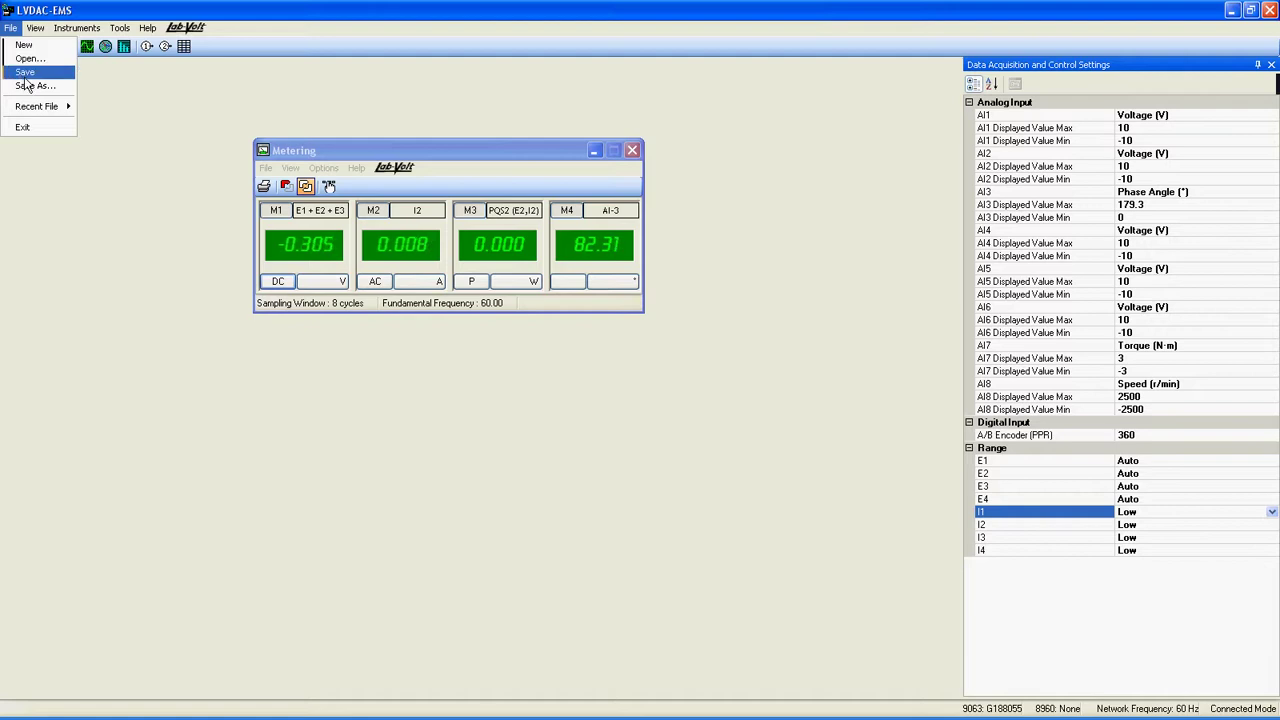
click(92, 173)
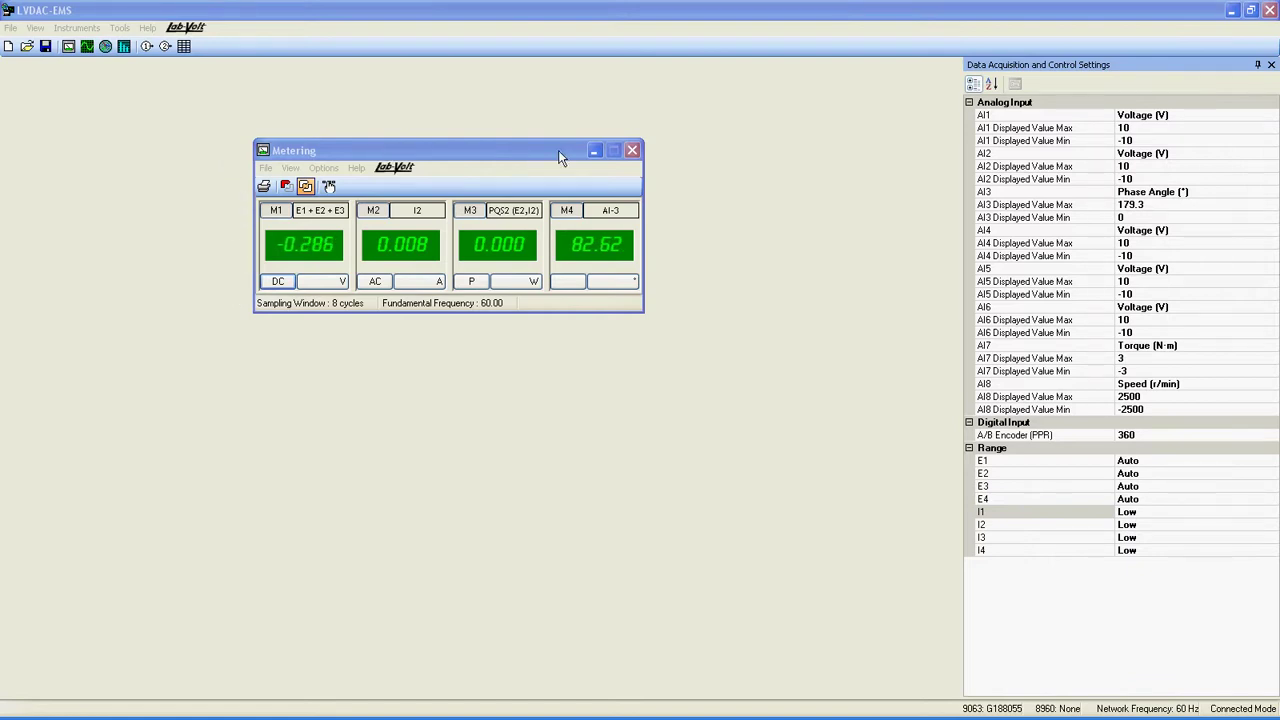
click(632, 150)
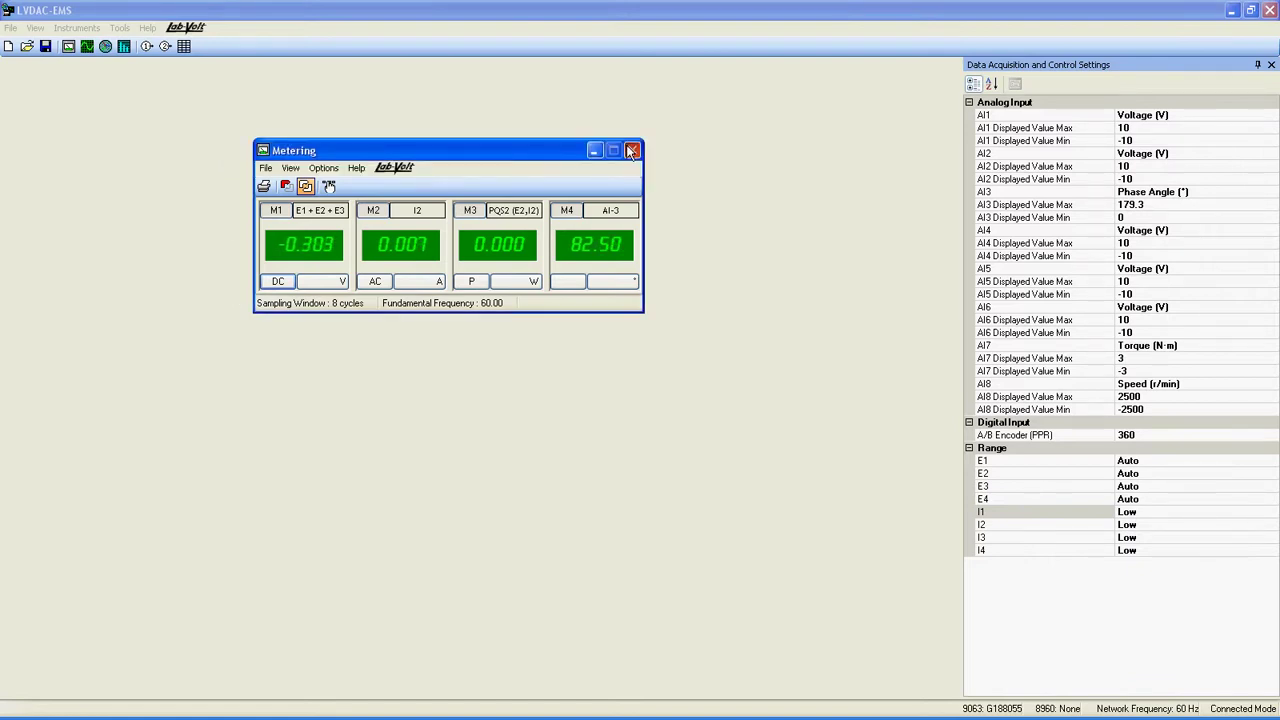
click(632, 150)
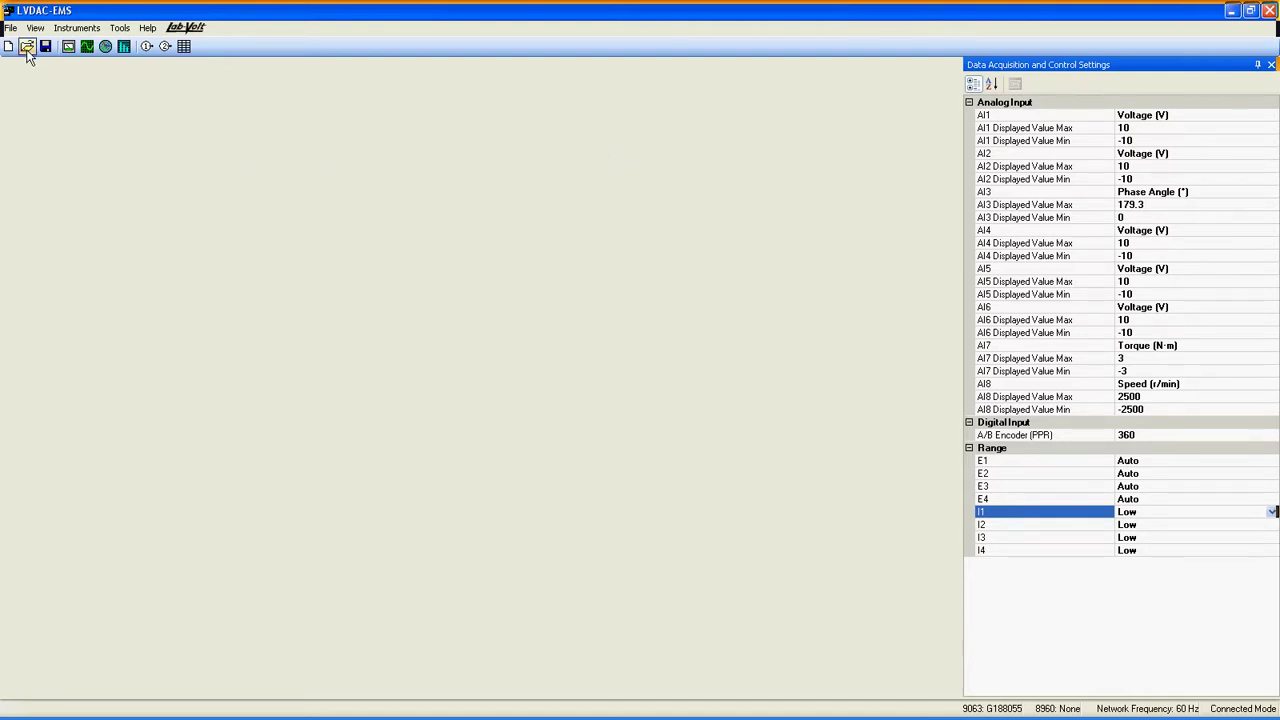
Open the sample file 1Example.dai, discarding unsaved changes to Document1.
click(27, 47)
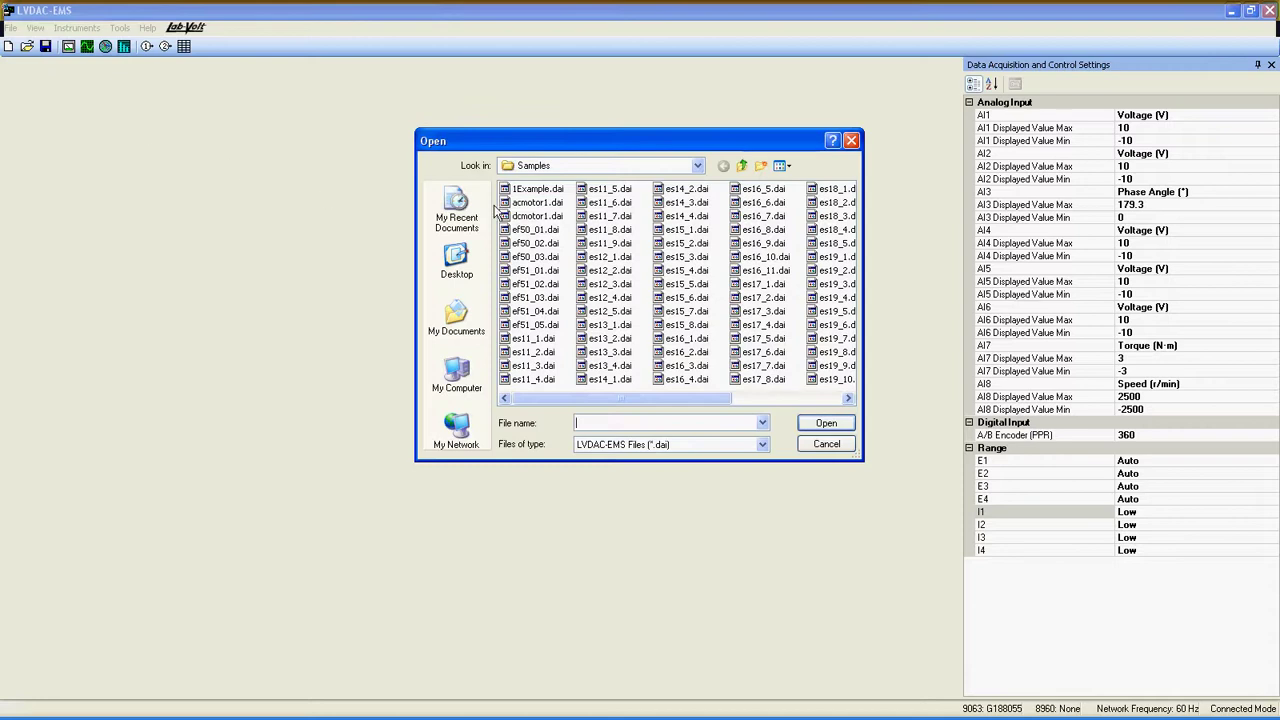
click(541, 193)
click(813, 422)
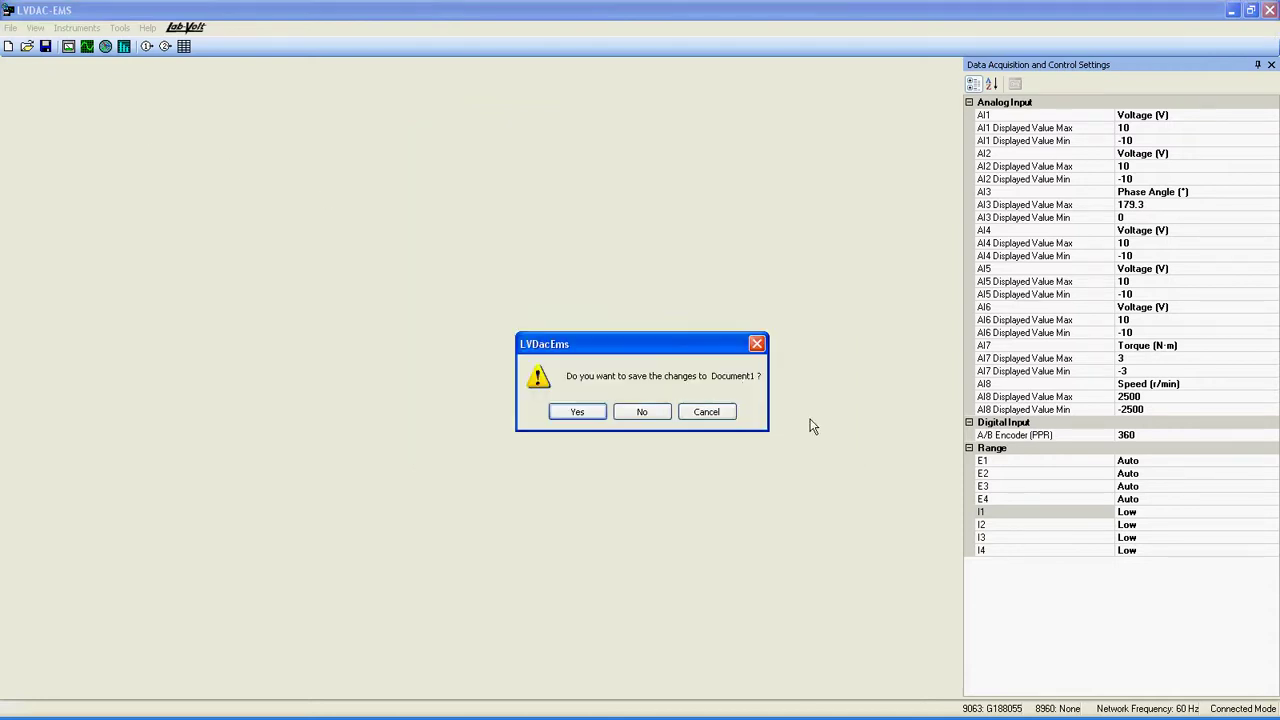
click(660, 412)
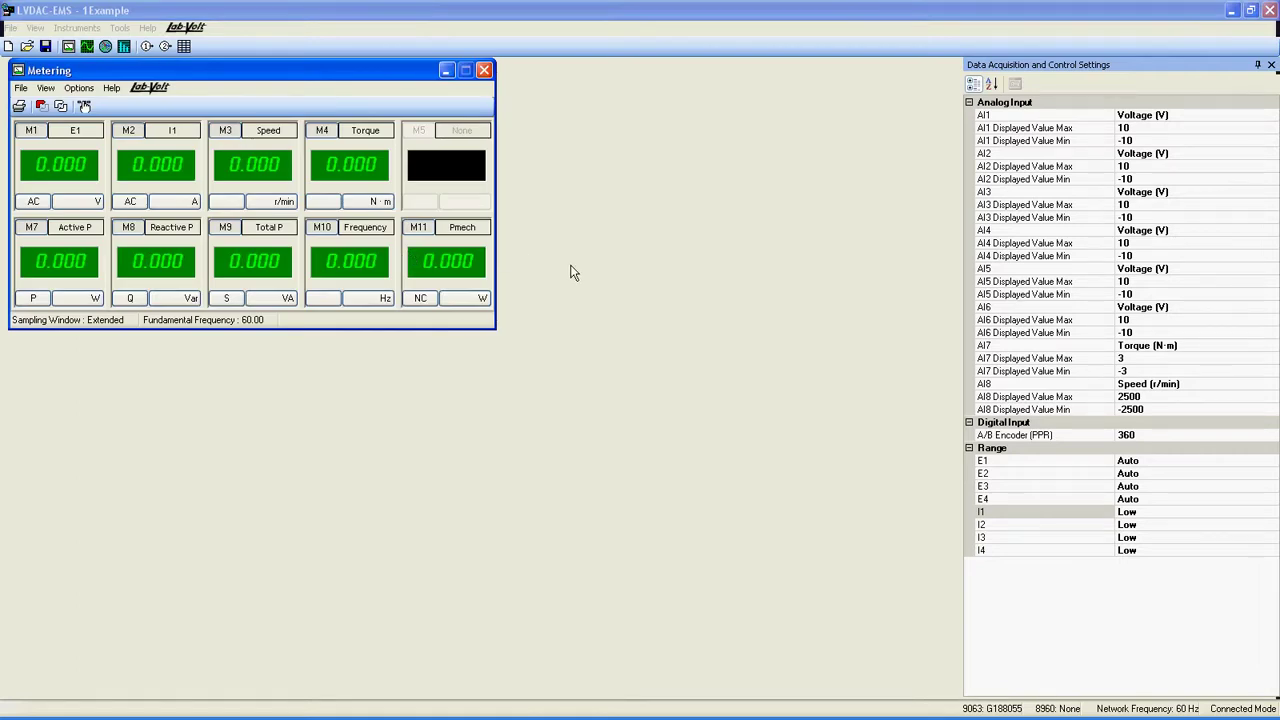
Turn on continuous refresh so the 1Example meters show live readings (E1 206.6 V, I1 1.091 A, 1785 r/min).
click(61, 109)
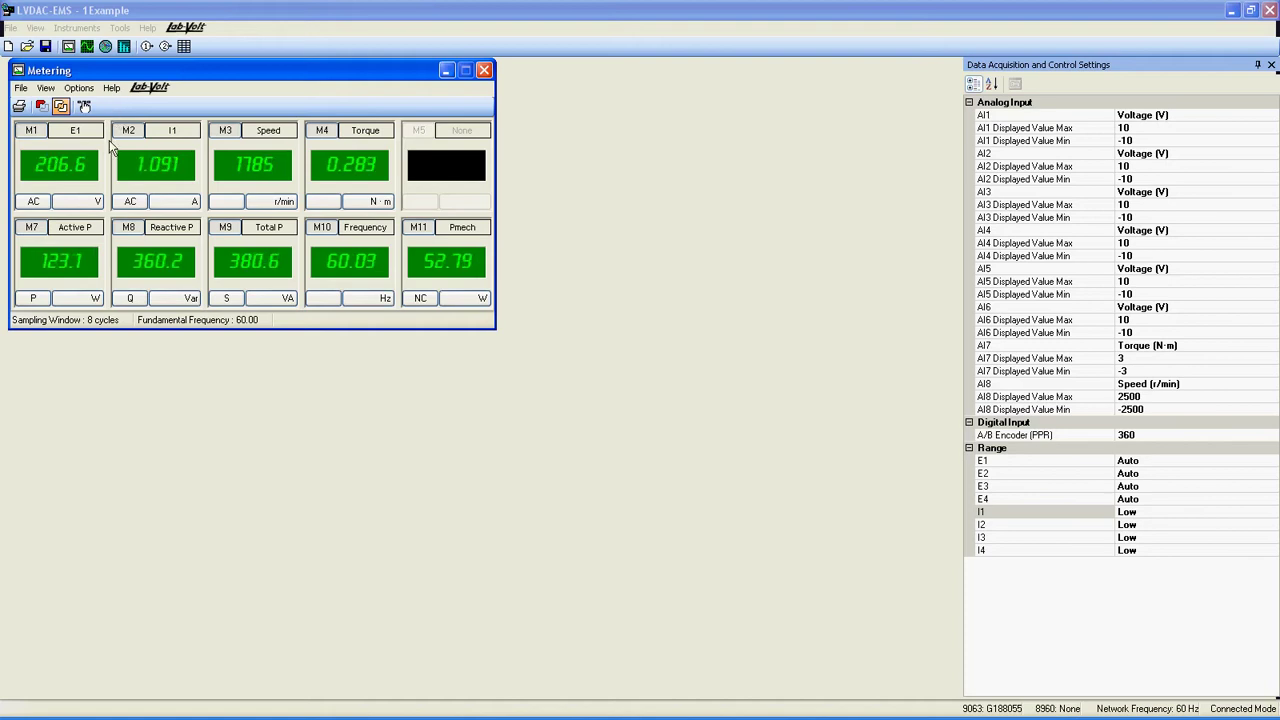